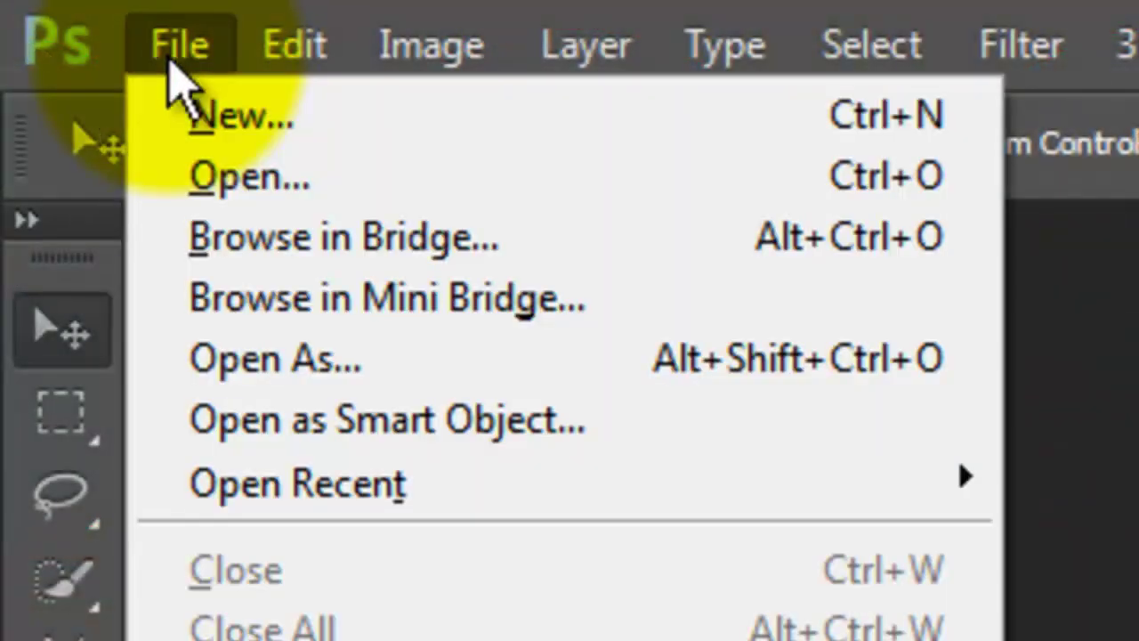
- Create a white 720×720 px, 150 ppi document named 'Yin Yang' and fit it on screen
{"action": "left_click", "coordinate": [192, 111]}
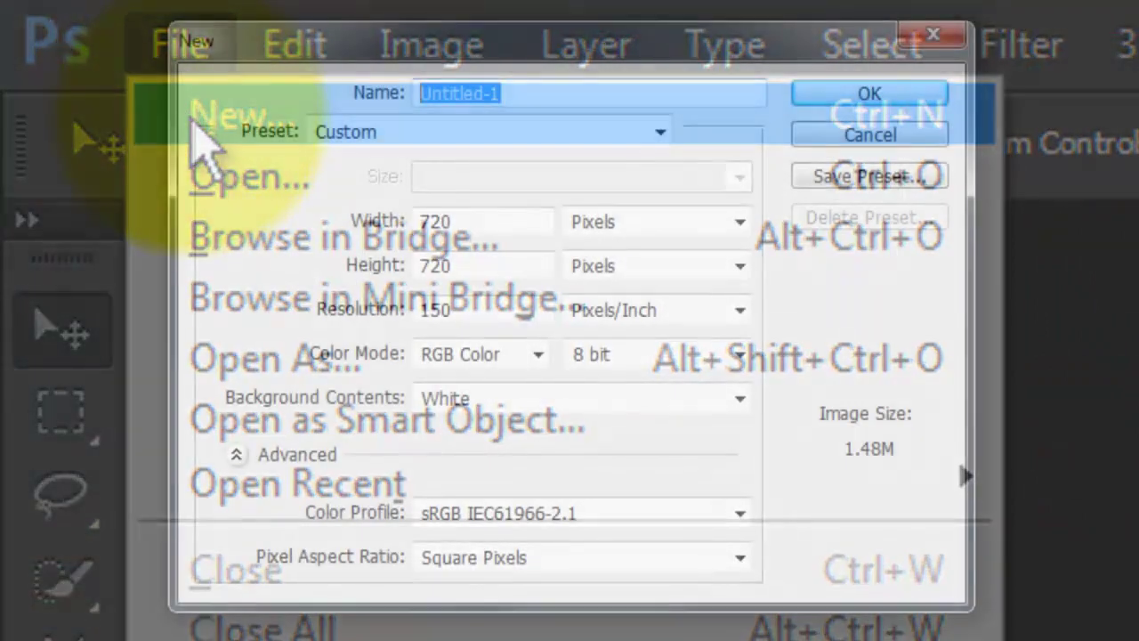
{"action": "type", "text": "Yin Yan"}
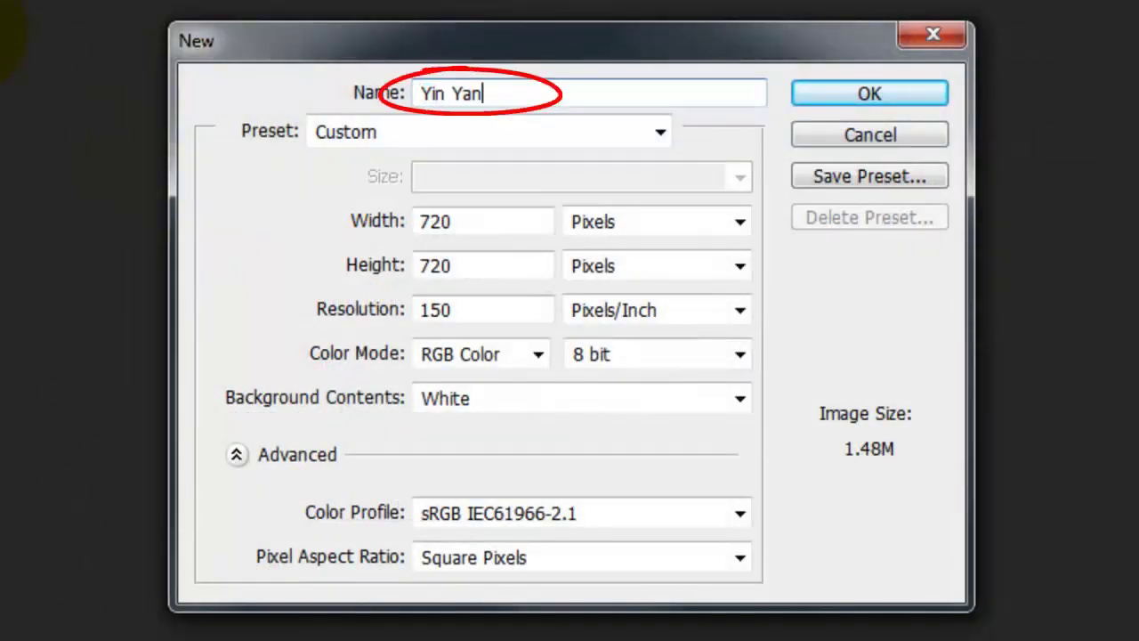
{"action": "type", "text": "g"}
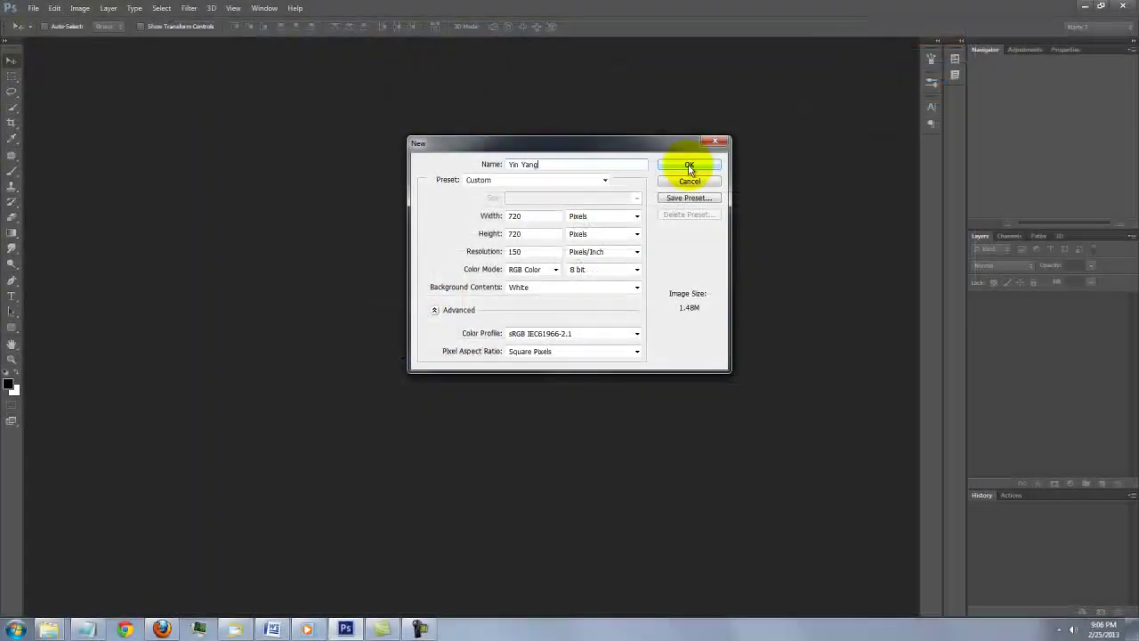
{"action": "left_click", "coordinate": [690, 168]}
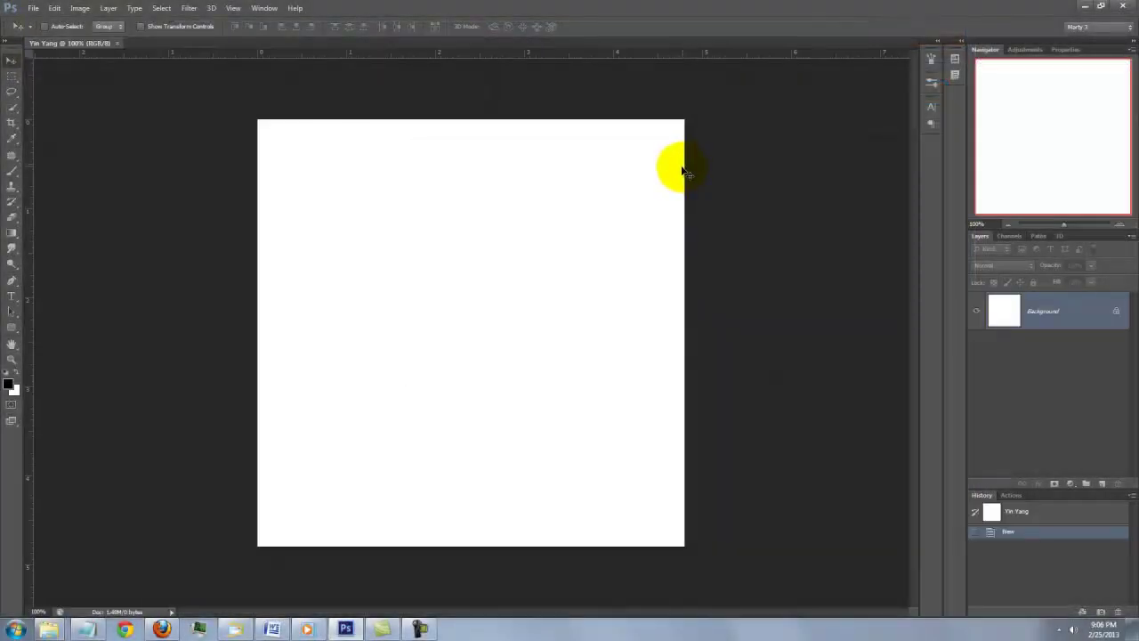
{"action": "key", "text": "ctrl+0"}
{"action": "key", "text": "ctrl+0"}
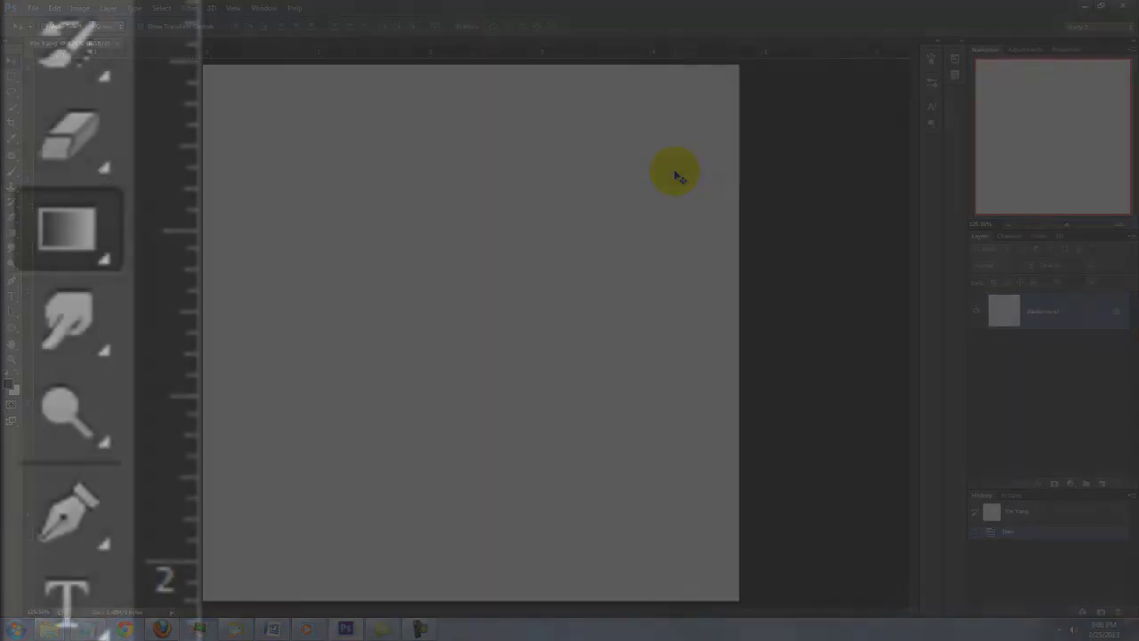
- Switch to the Gradient Tool and set the gradient's left stop to bright red ff0000
{"action": "right_click", "coordinate": [12, 232]}
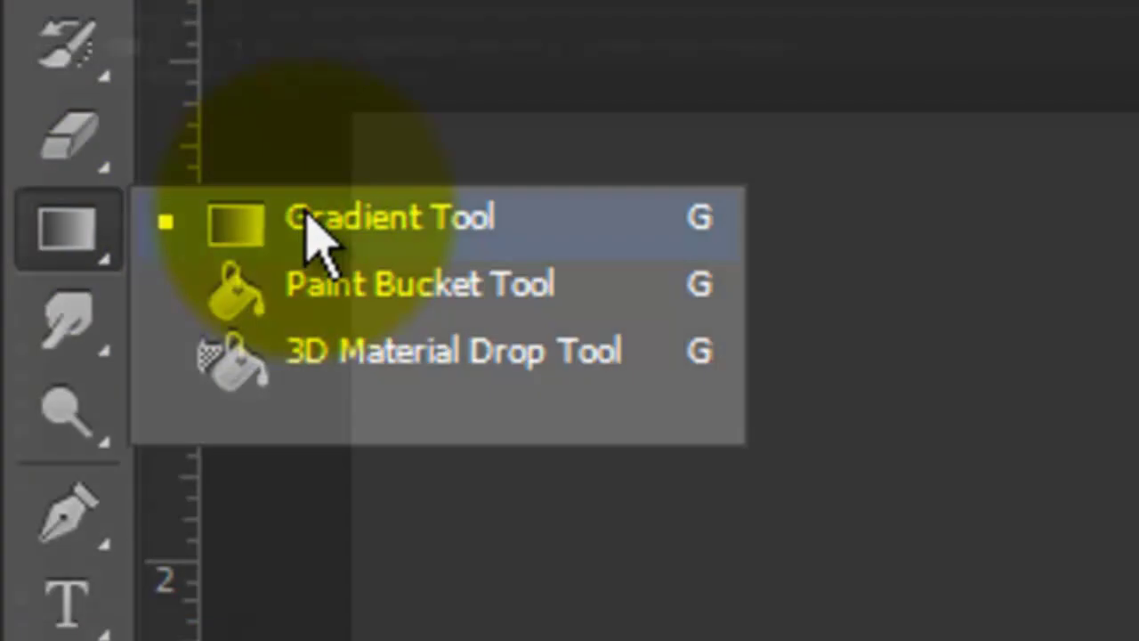
{"action": "left_click", "coordinate": [313, 222]}
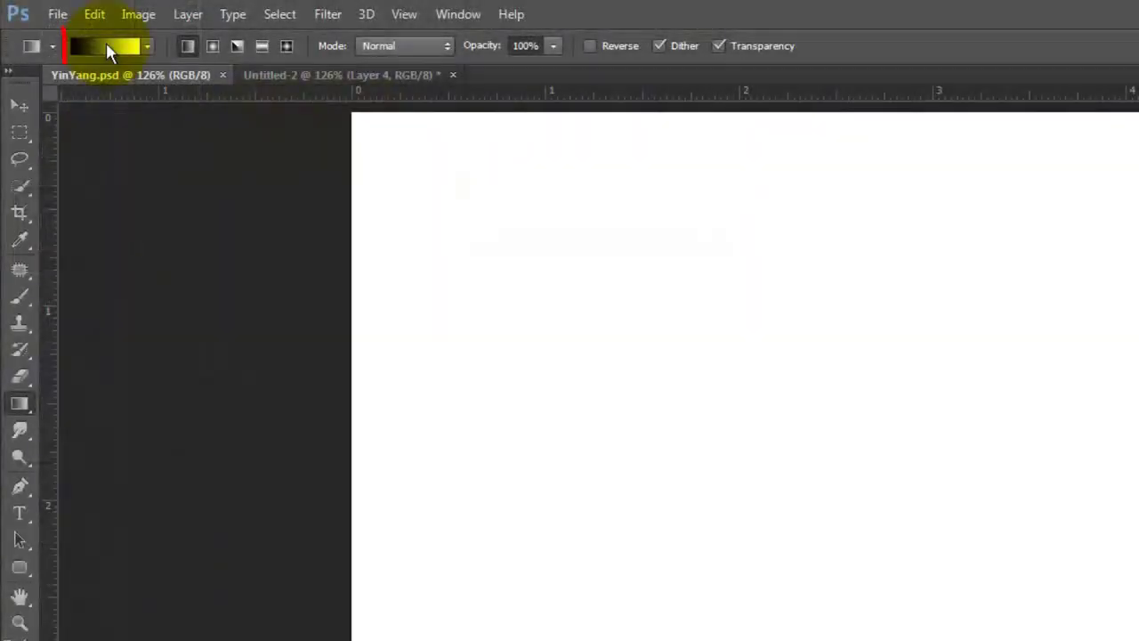
{"action": "left_click", "coordinate": [107, 46]}
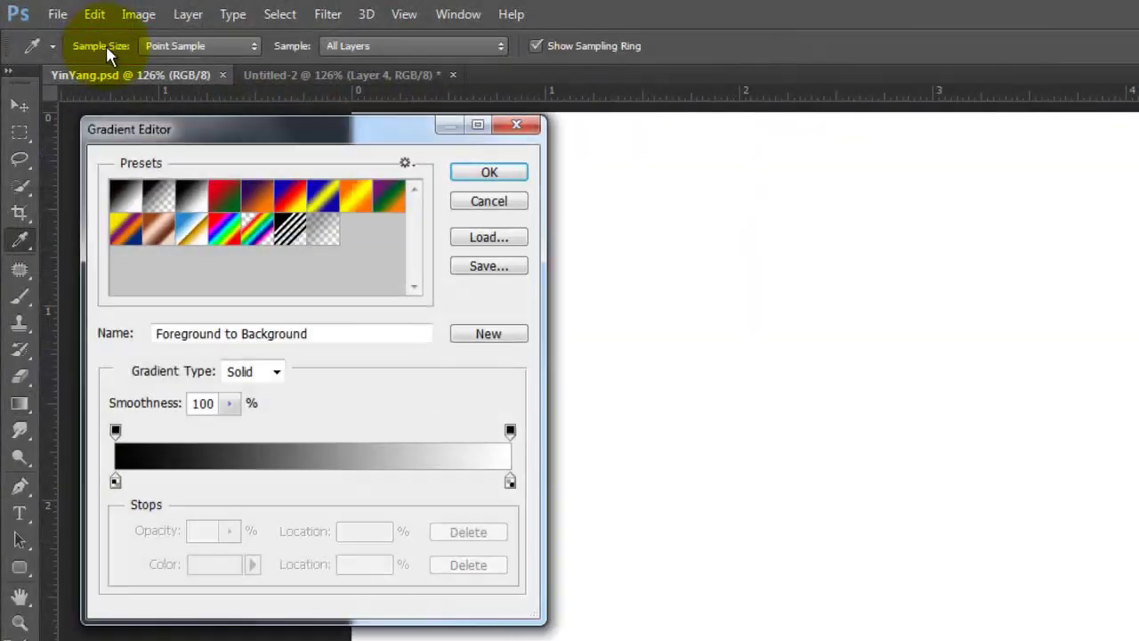
{"action": "left_click", "coordinate": [114, 482]}
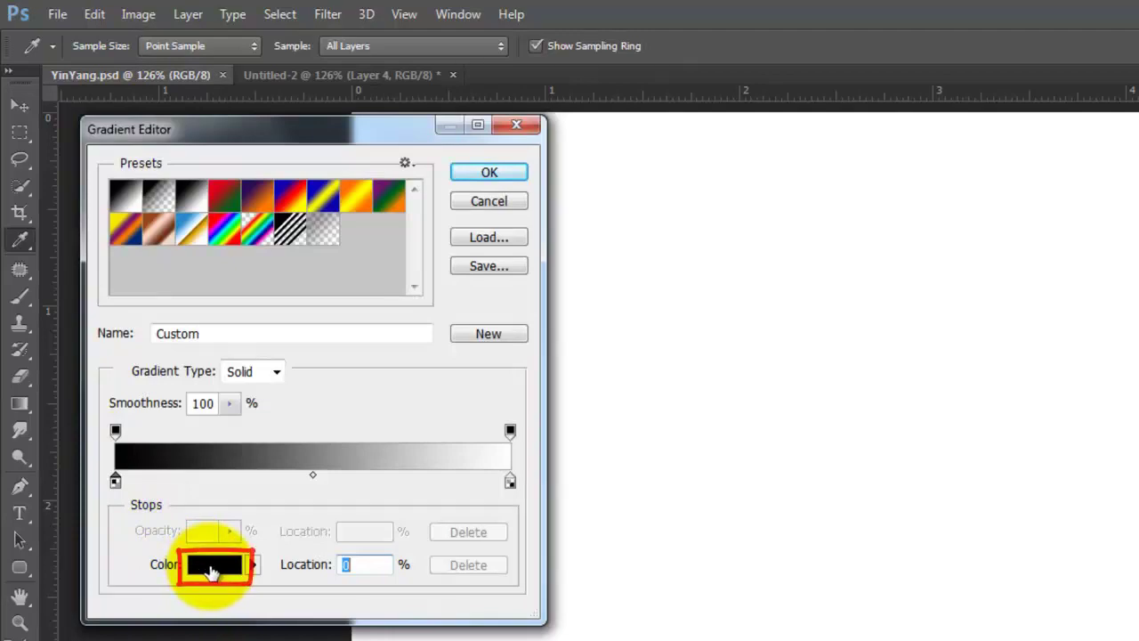
{"action": "left_click", "coordinate": [212, 568]}
{"action": "type", "text": "f"}
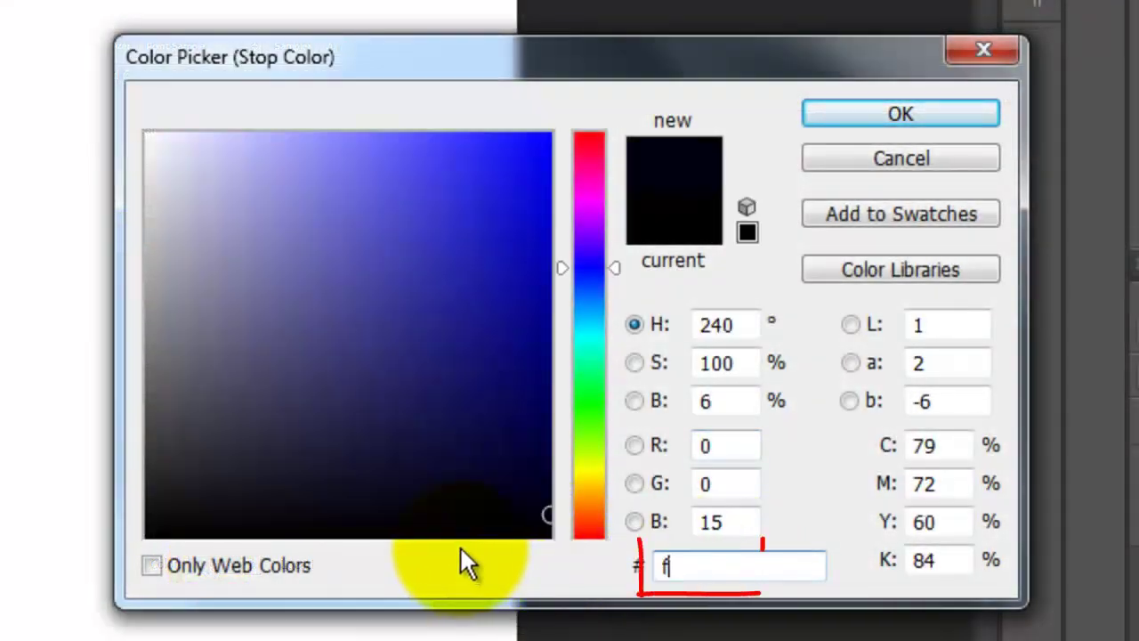
{"action": "type", "text": "f0000"}
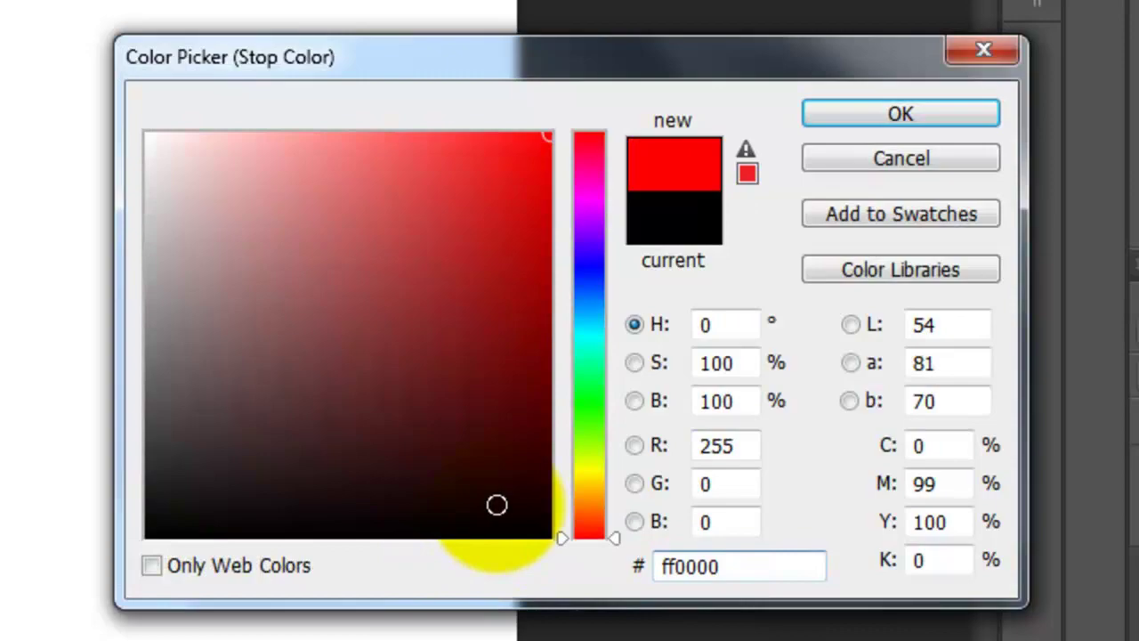
{"action": "left_click", "coordinate": [834, 121]}
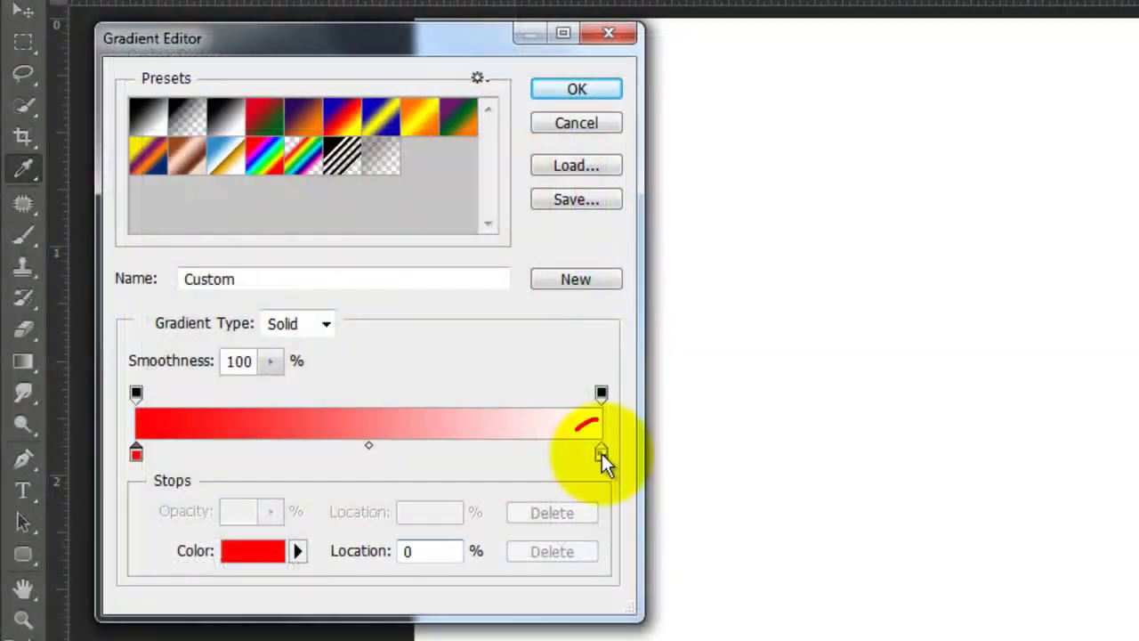
- Set the gradient's right stop to dark red 870303
{"action": "left_click", "coordinate": [602, 453]}
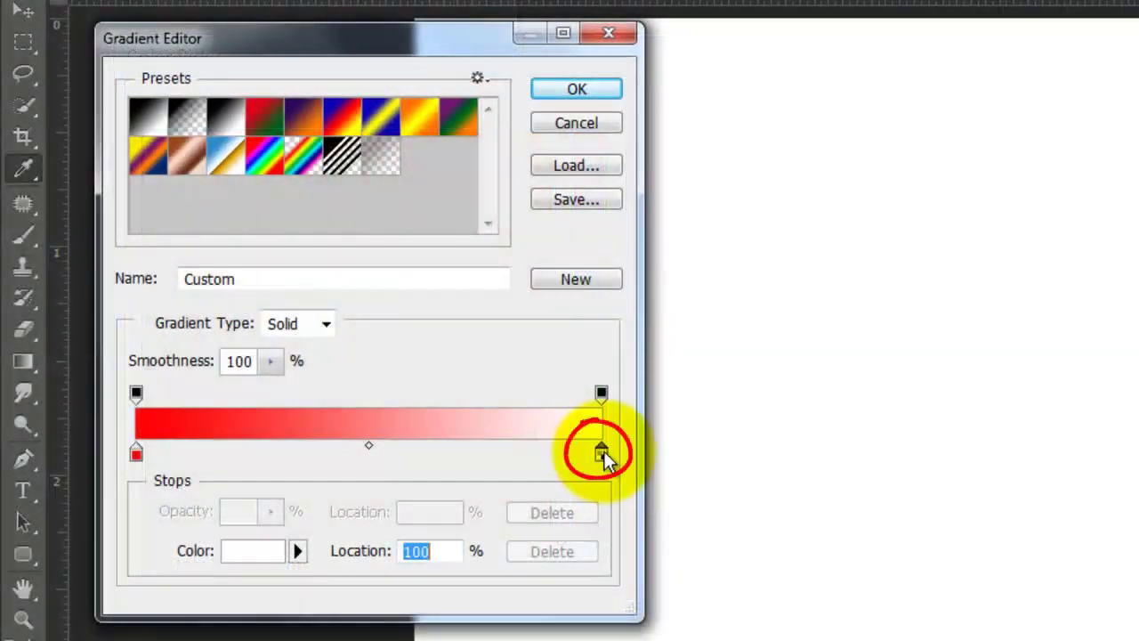
{"action": "left_click", "coordinate": [243, 556]}
{"action": "type", "text": "87"}
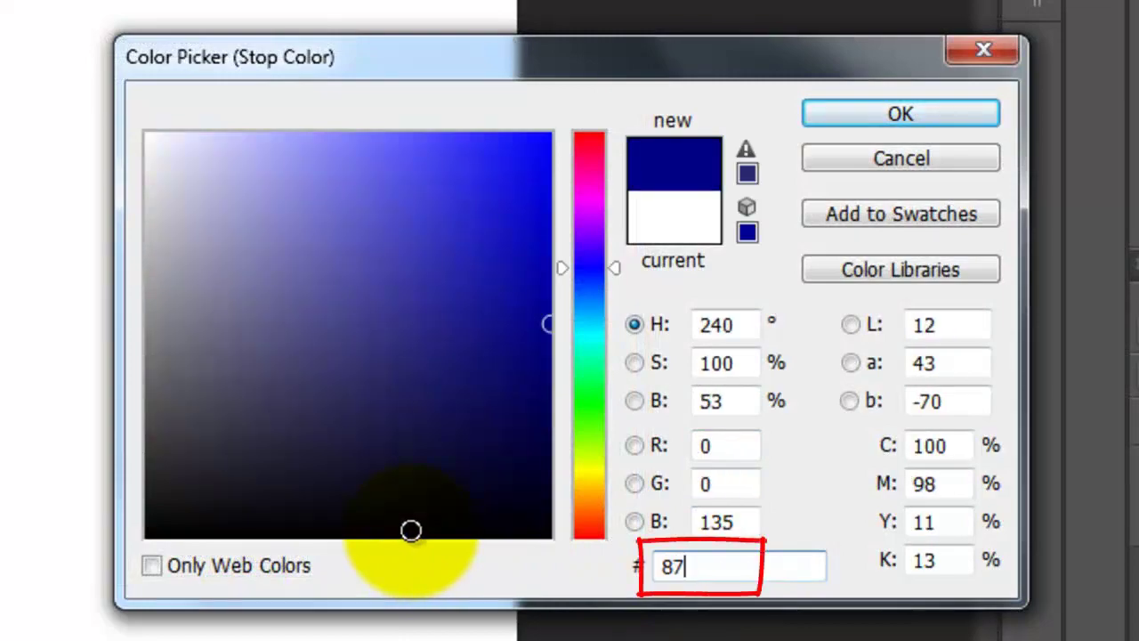
{"action": "type", "text": "0303"}
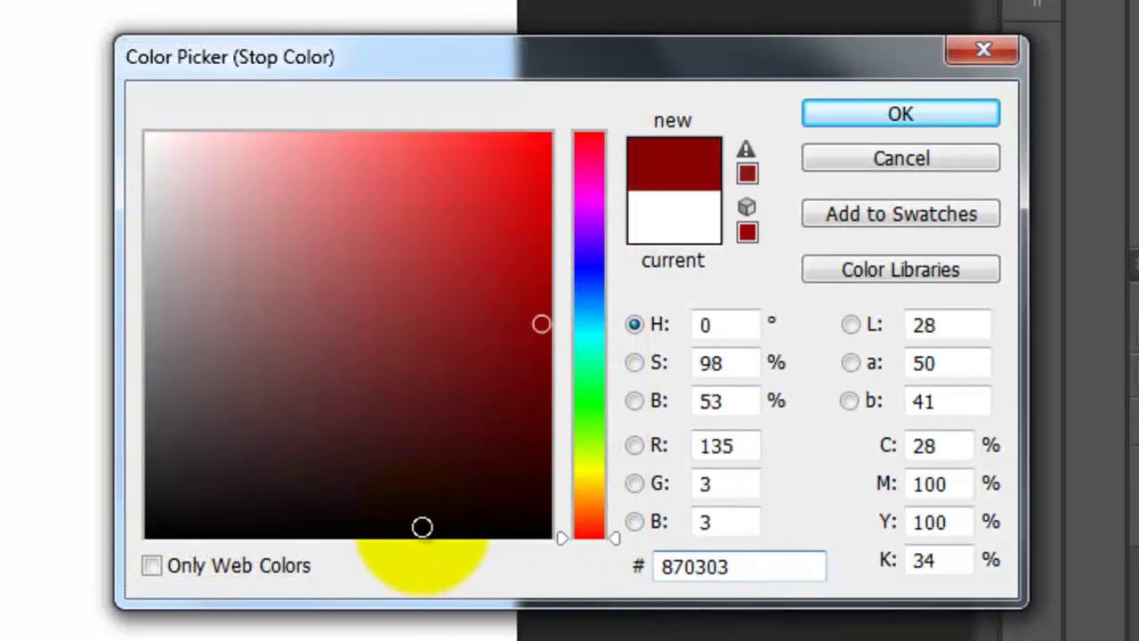
{"action": "left_click", "coordinate": [842, 113]}
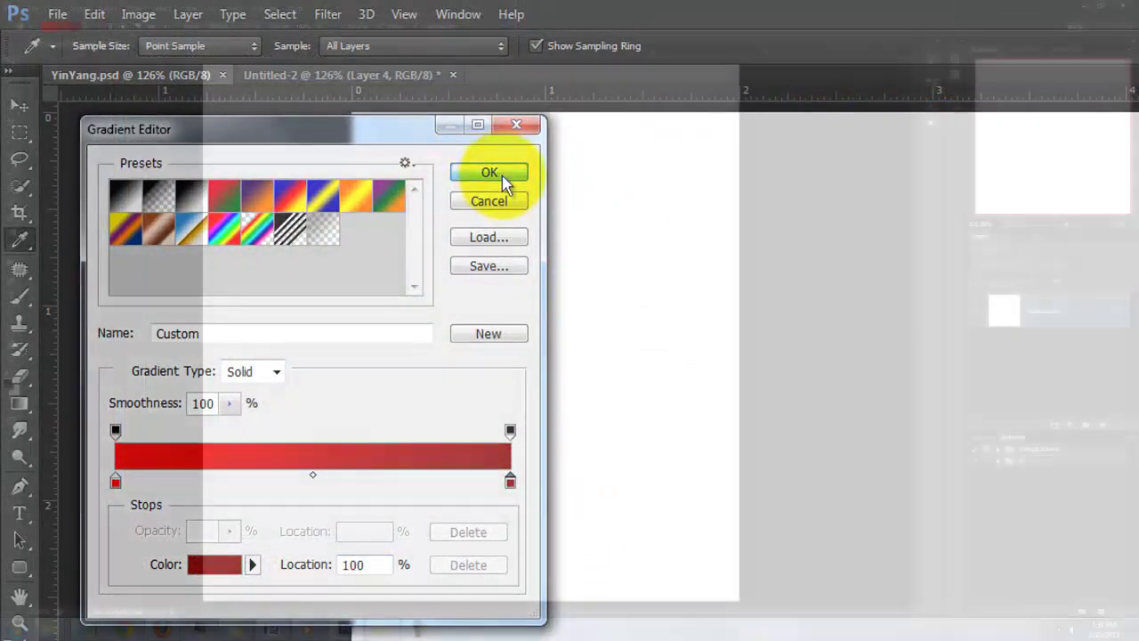
- Fill the canvas with a straight vertical red gradient, dark at top and bright at bottom
{"action": "left_click", "coordinate": [489, 172]}
{"action": "left_click_drag", "start_coordinate": [463, 600], "coordinate": [488, 348]}
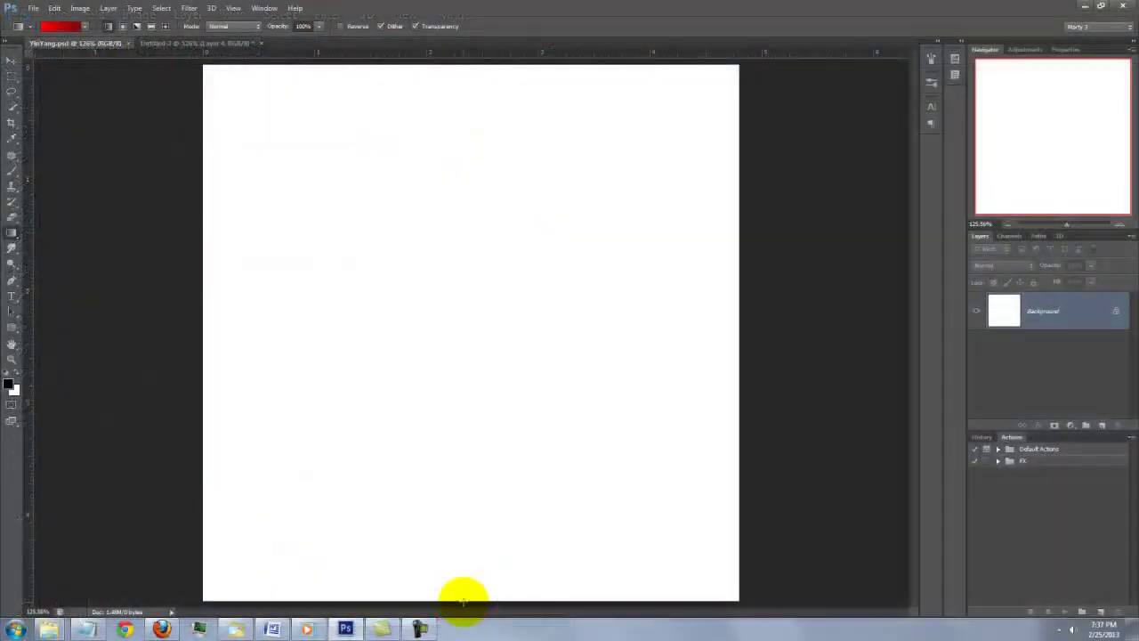
{"action": "key", "text": "shift"}
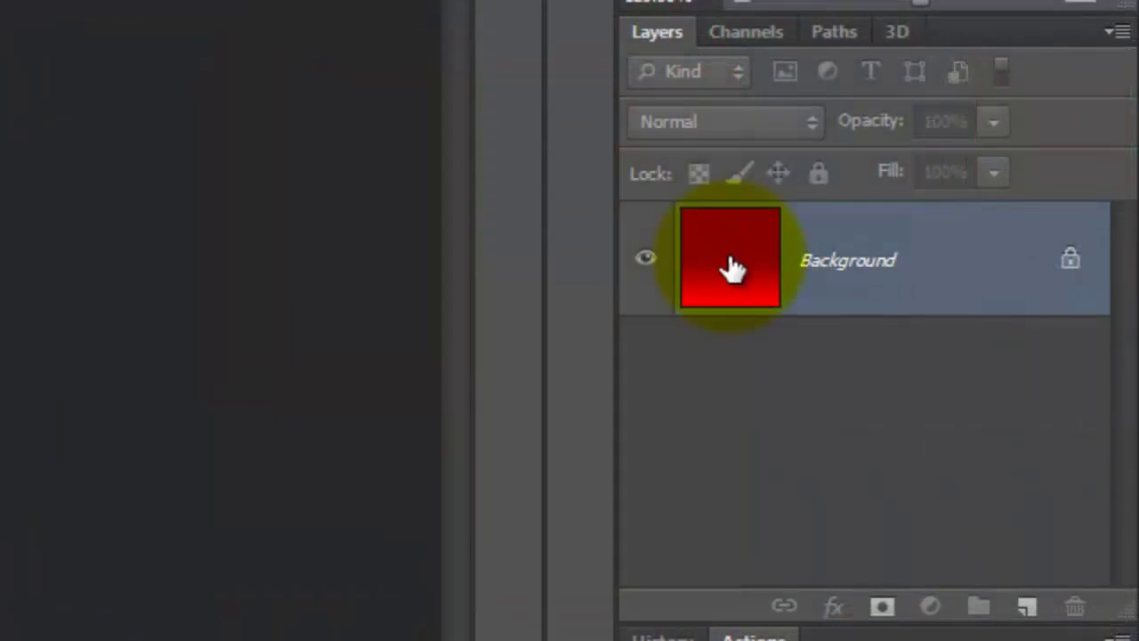
- Rename the Background layer to BASE and check that rulers and snapping are on
{"action": "double_click", "coordinate": [730, 268]}
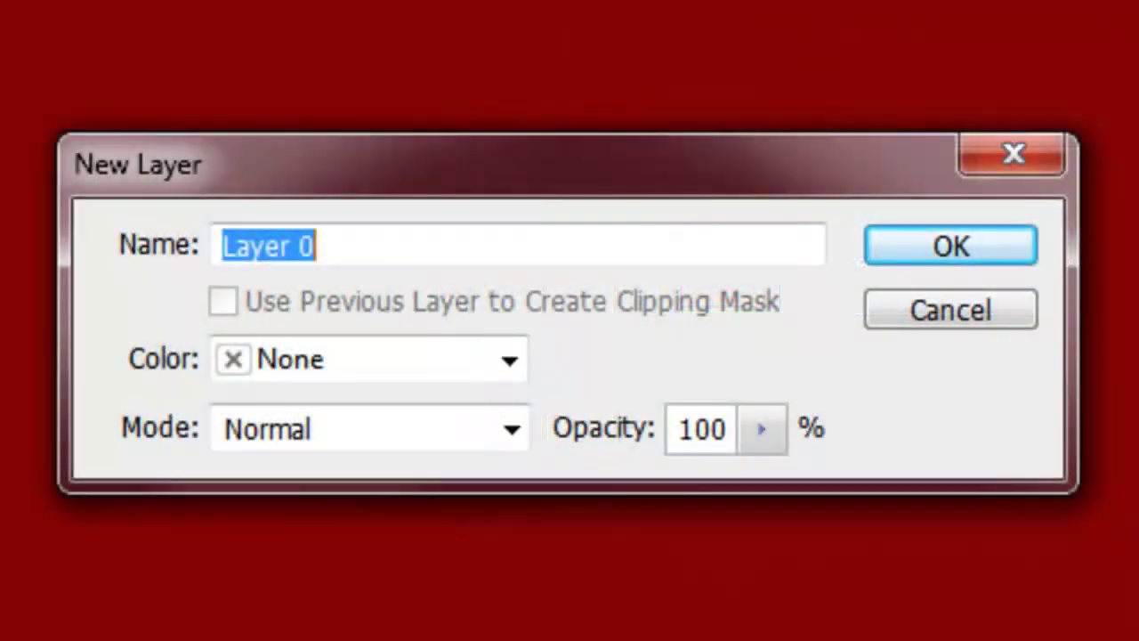
{"action": "type", "text": "BASE"}
{"action": "key", "text": "Return"}
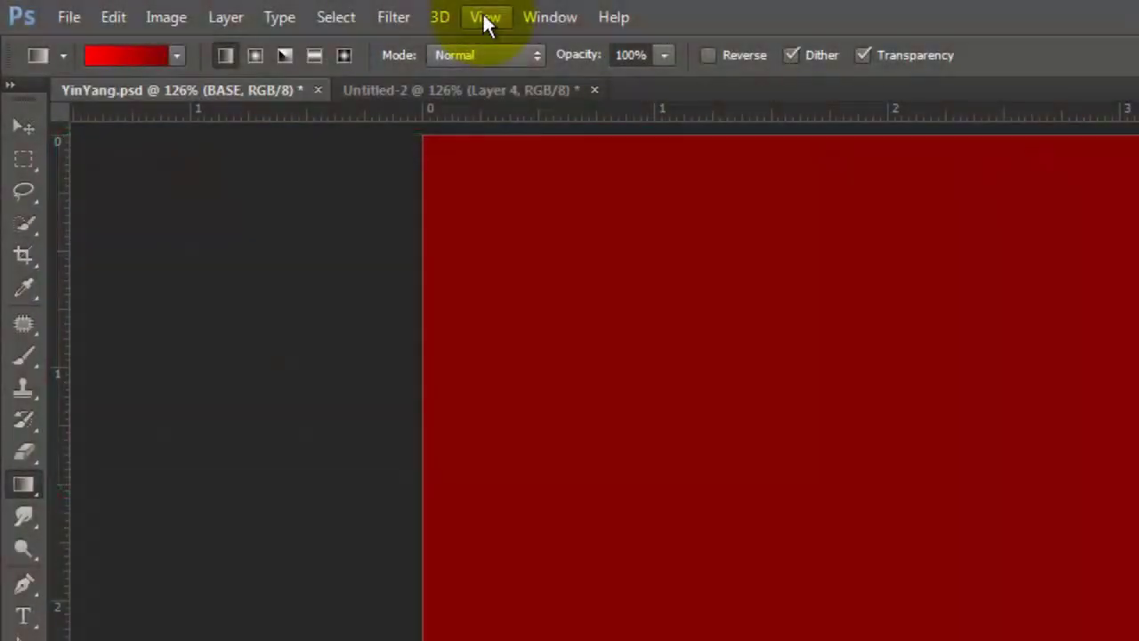
{"action": "left_click", "coordinate": [482, 18]}
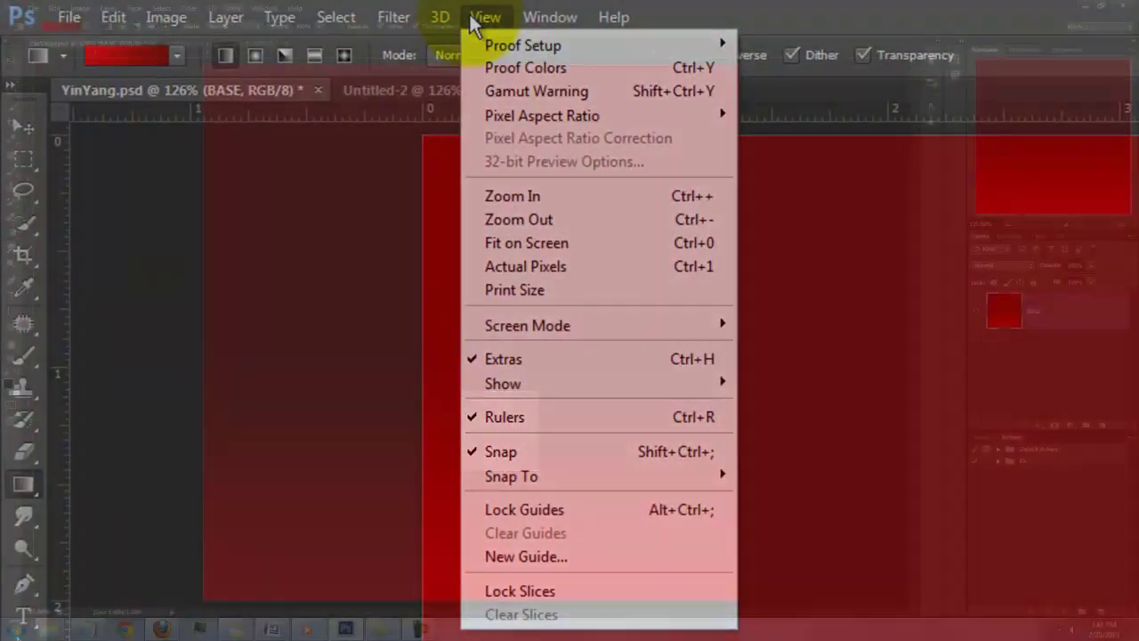
- Drag a vertical guide to the canvas centre at 2.4 in and a horizontal guide across it
{"action": "left_click", "coordinate": [485, 17]}
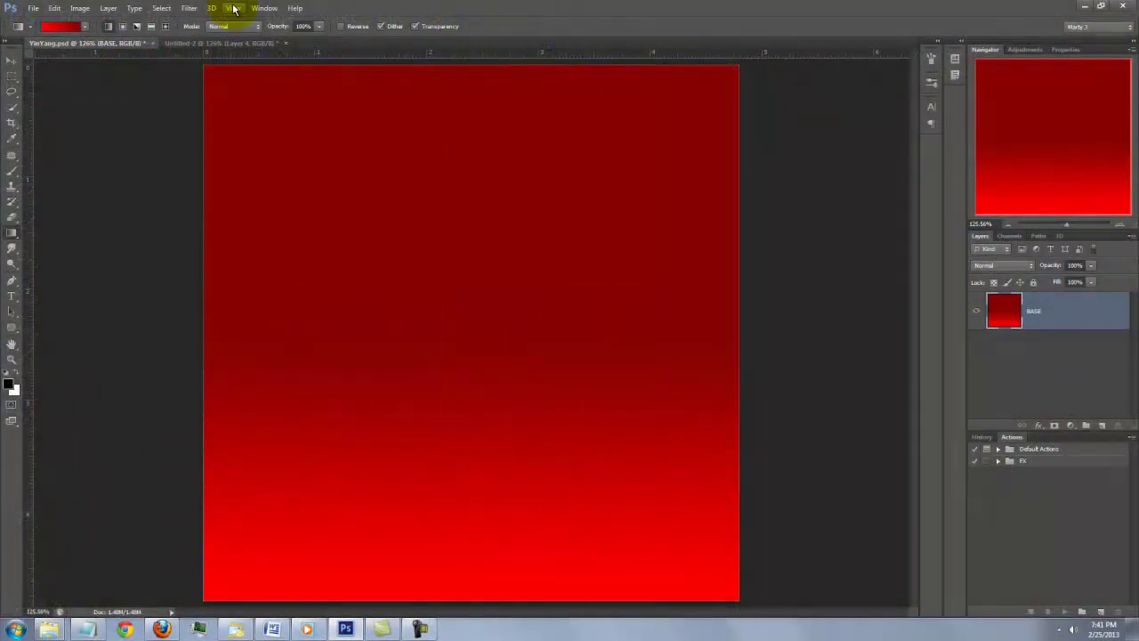
{"action": "key", "text": "ctrl+t"}
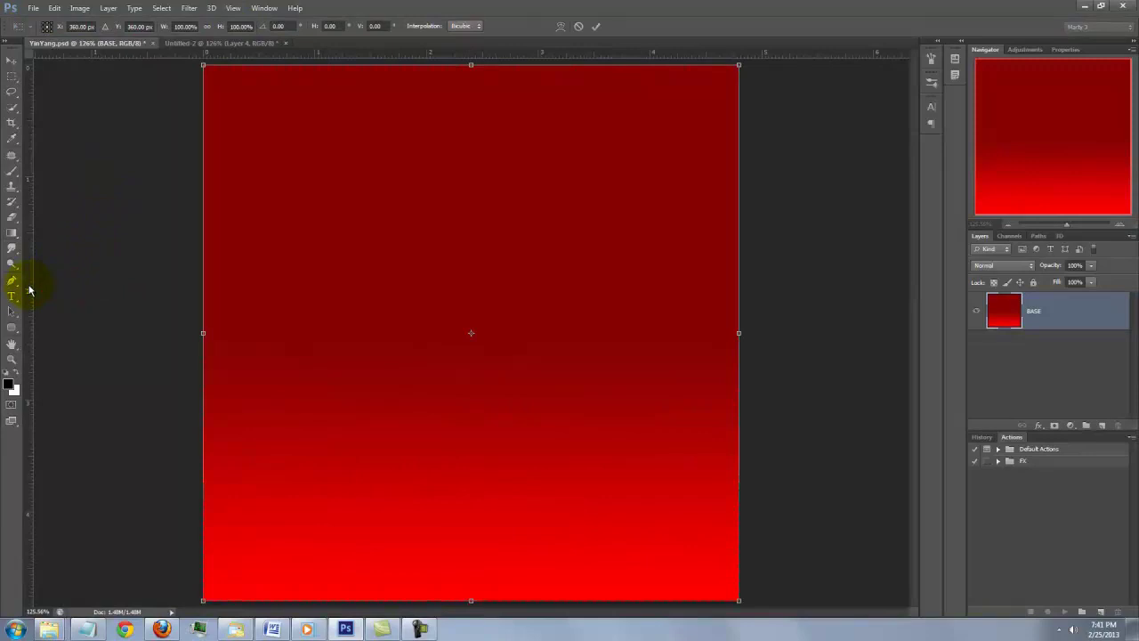
{"action": "left_click_drag", "start_coordinate": [28, 285], "coordinate": [470, 278]}
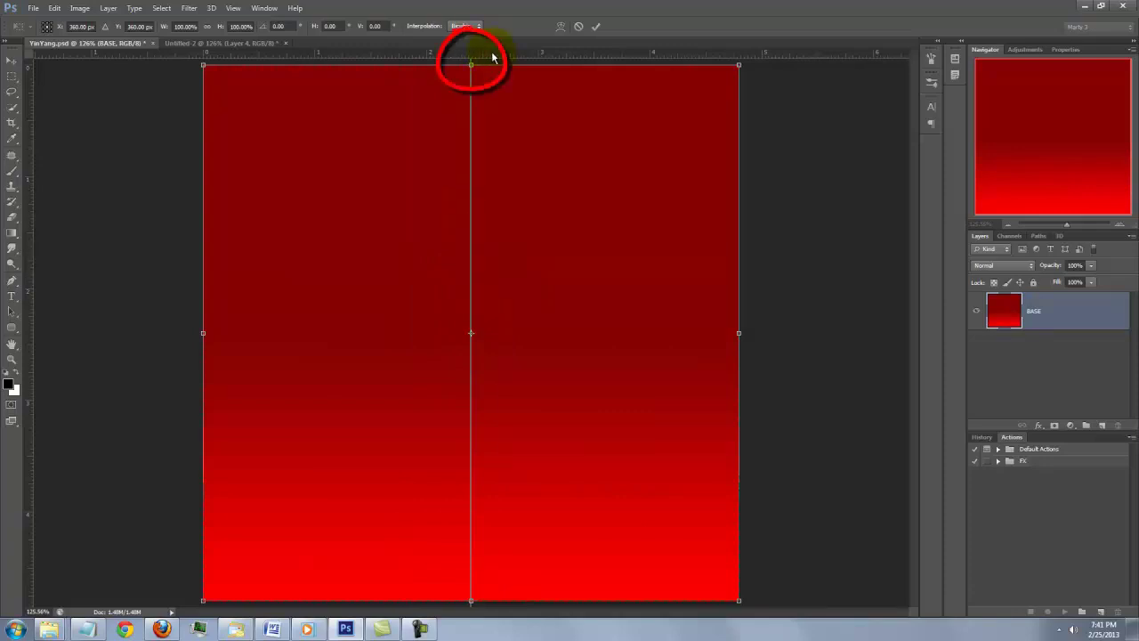
{"action": "left_click_drag", "start_coordinate": [494, 54], "coordinate": [474, 303]}
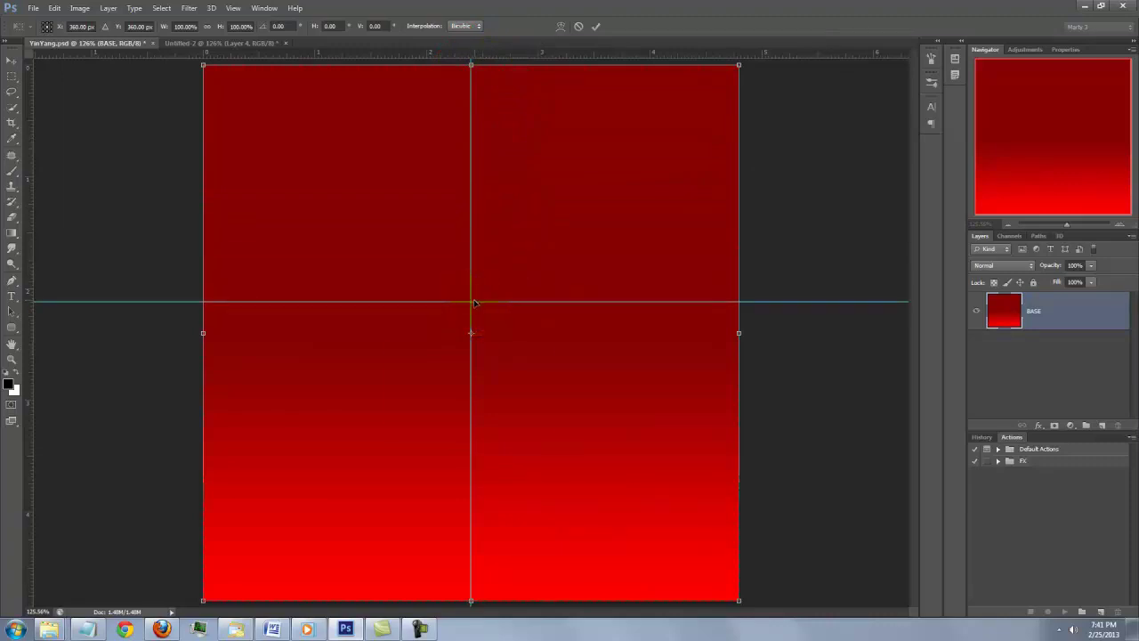
{"action": "key", "text": "Return"}
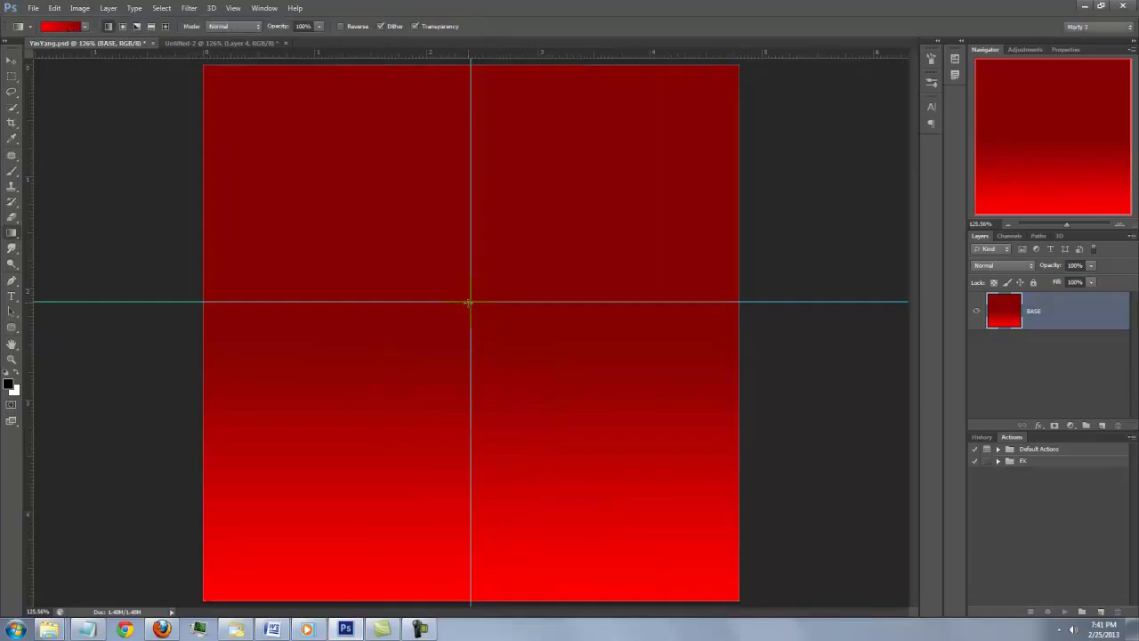
- Select a circle centred on the guide crossing and fill it black on a new Layer 1
{"action": "left_click", "coordinate": [14, 79]}
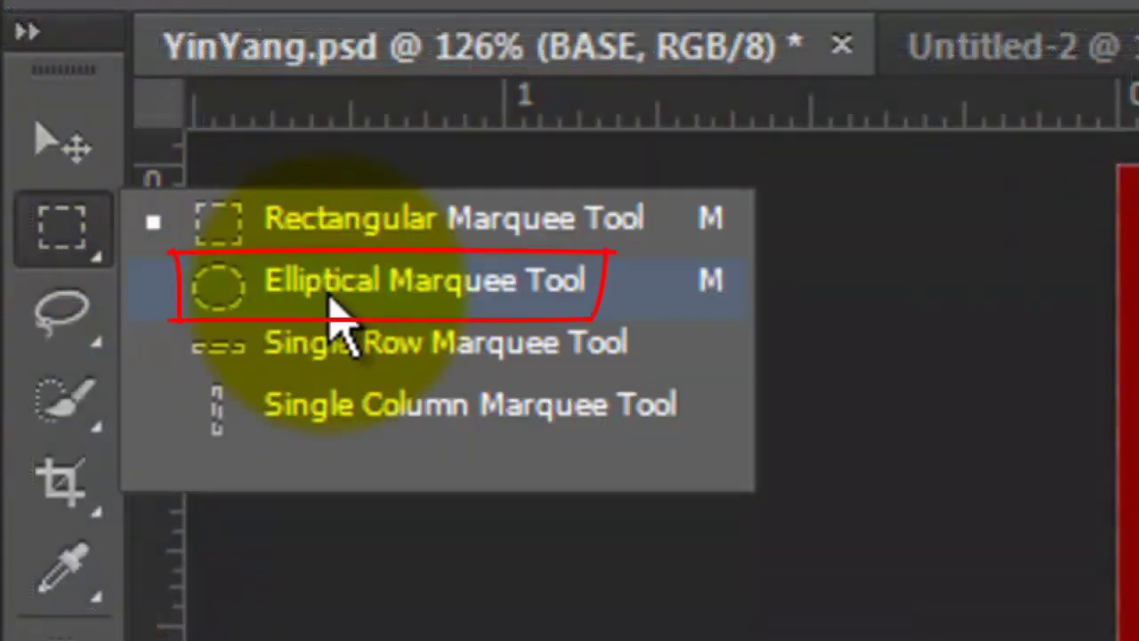
{"action": "left_click", "coordinate": [333, 303]}
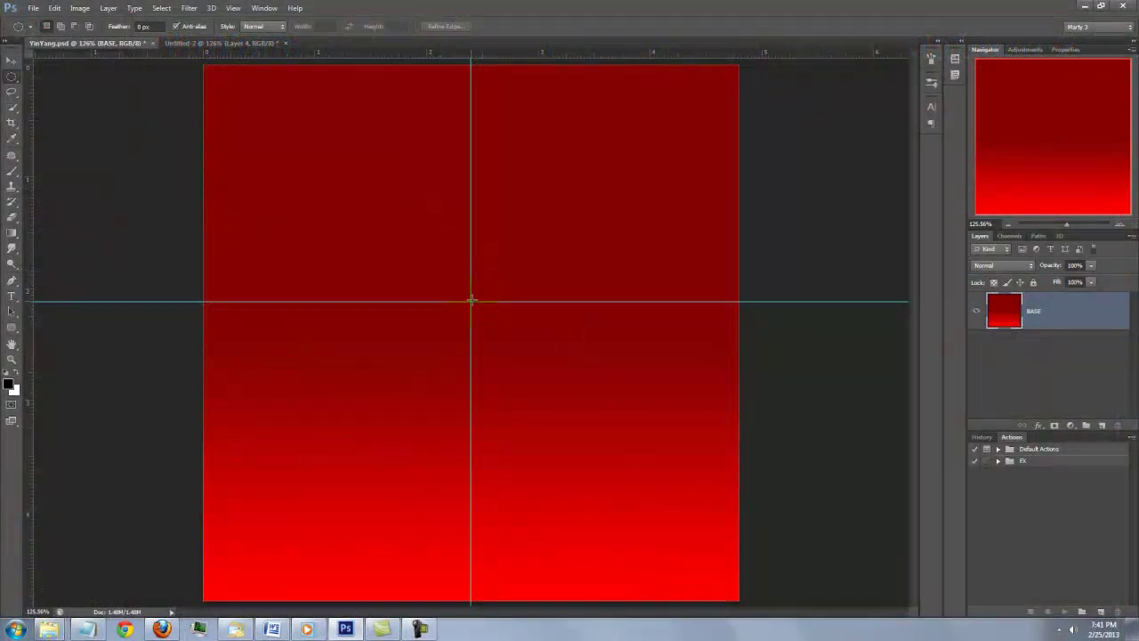
{"action": "key", "text": "shift+alt"}
{"action": "left_click_drag", "start_coordinate": [472, 300], "coordinate": [705, 91]}
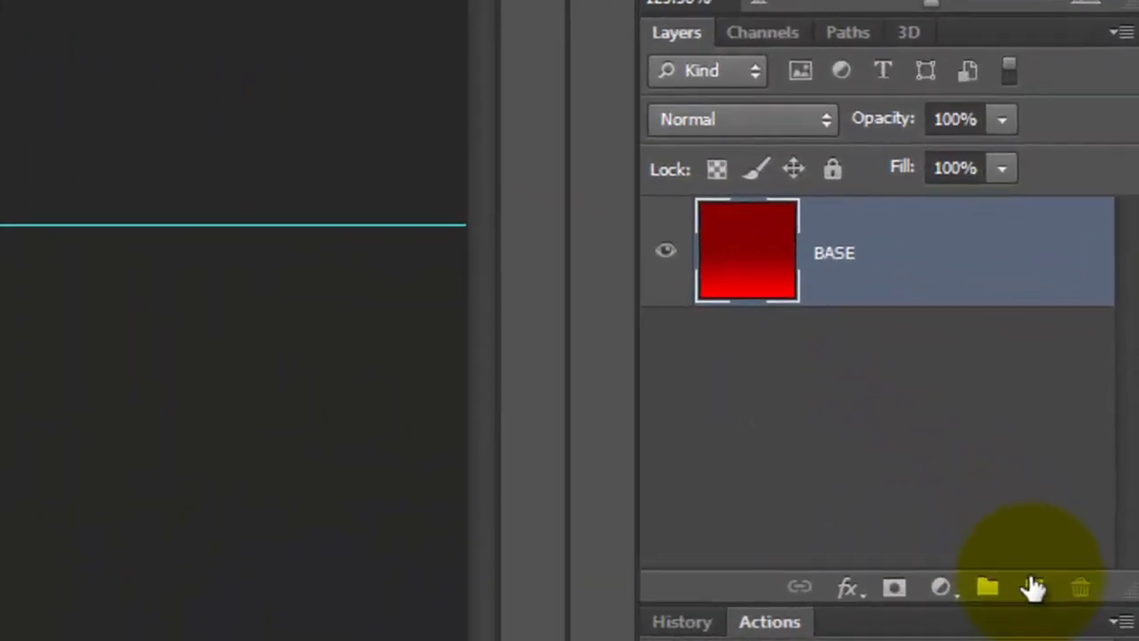
{"action": "left_click", "coordinate": [1032, 587]}
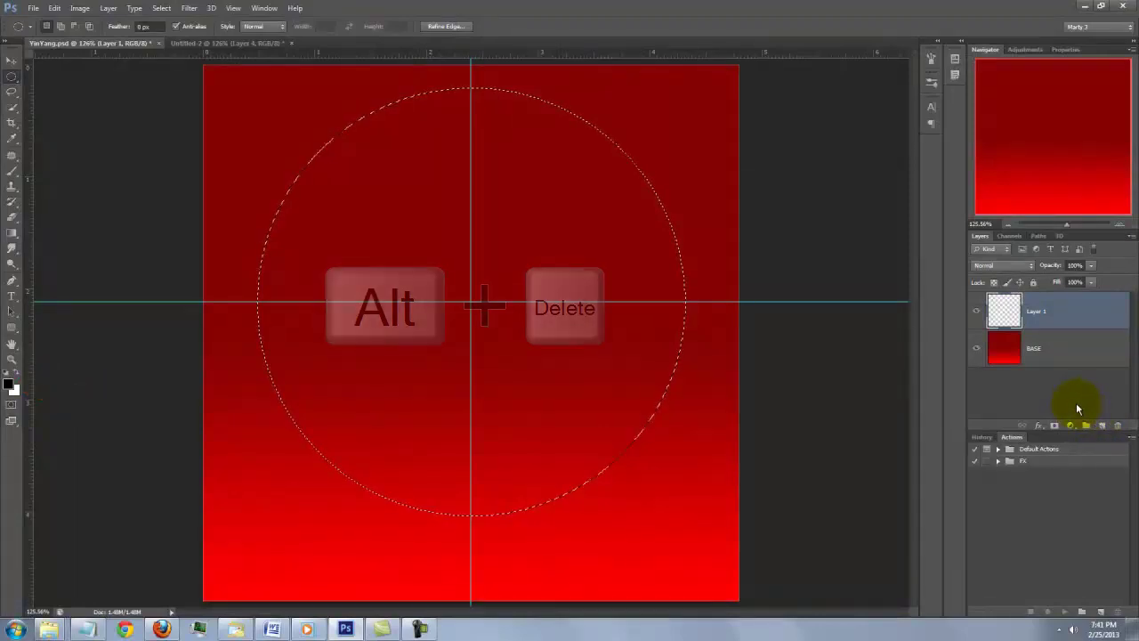
{"action": "key", "text": "alt+Delete"}
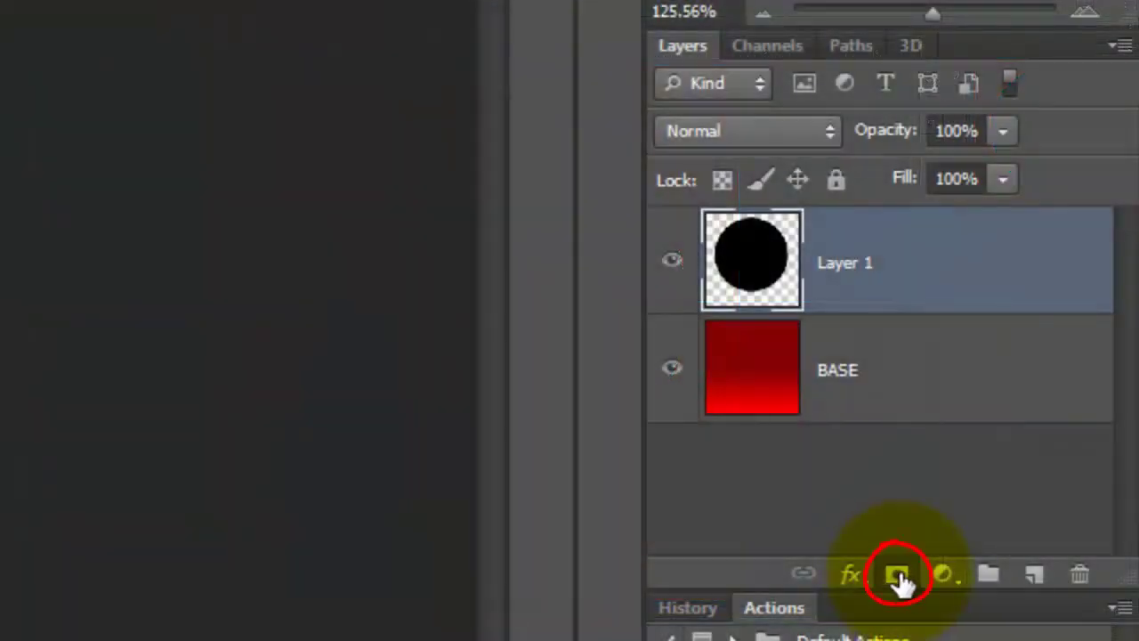
- Add a circle-shaped layer mask to Layer 1 and switch back to its image pixels
{"action": "left_click", "coordinate": [899, 577]}
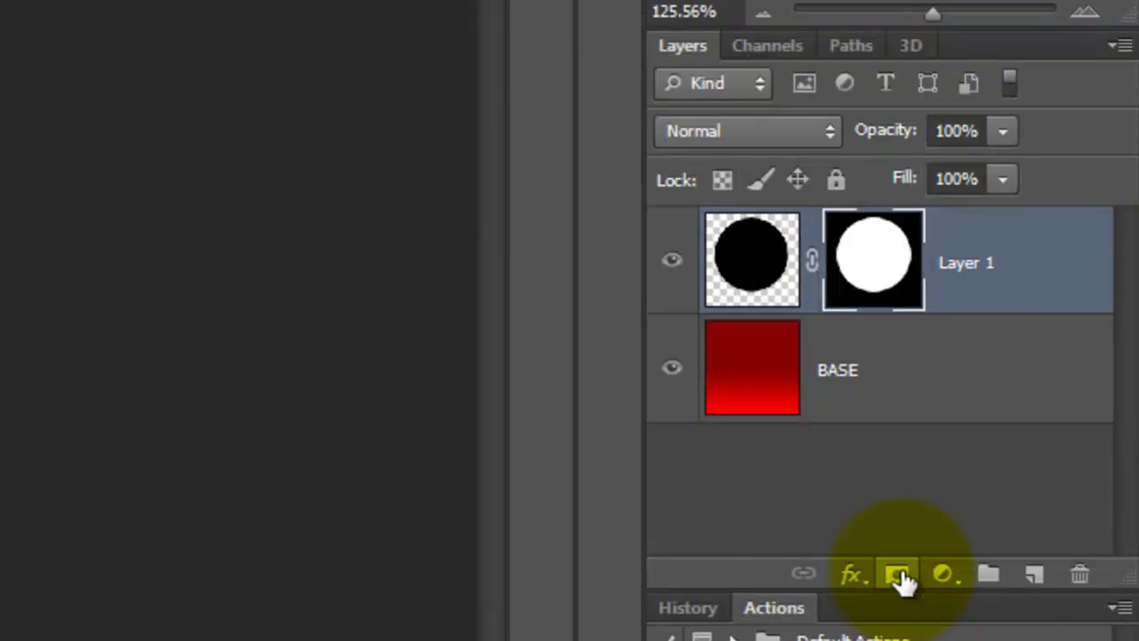
{"action": "left_click", "coordinate": [755, 267]}
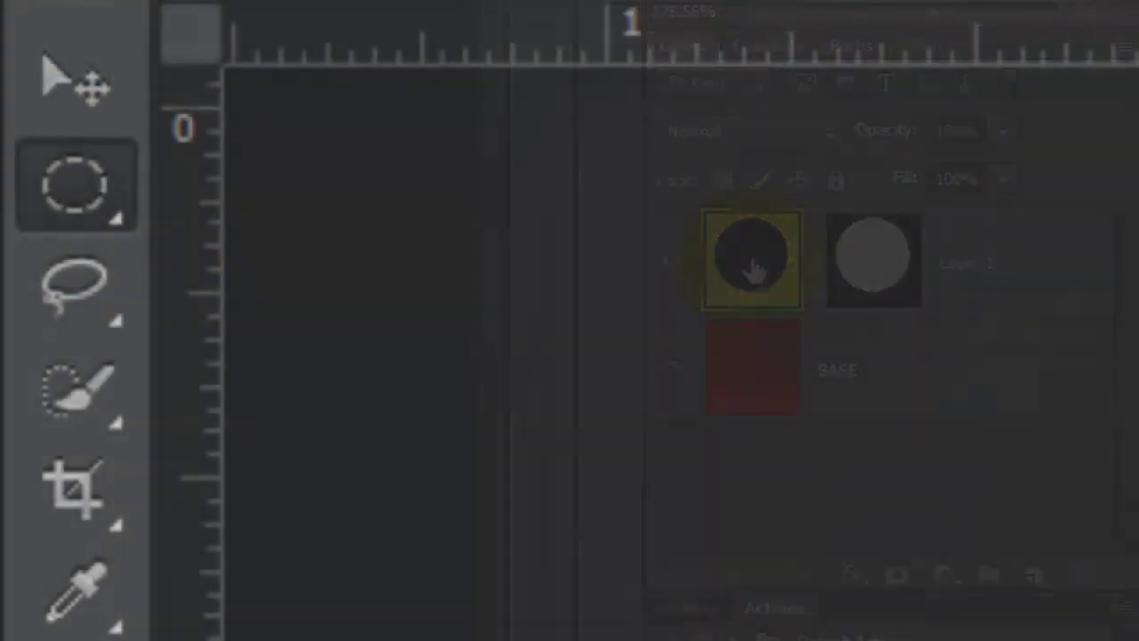
- Select the canvas's left half with the Rectangular Marquee and fill it white
{"action": "right_click", "coordinate": [77, 183]}
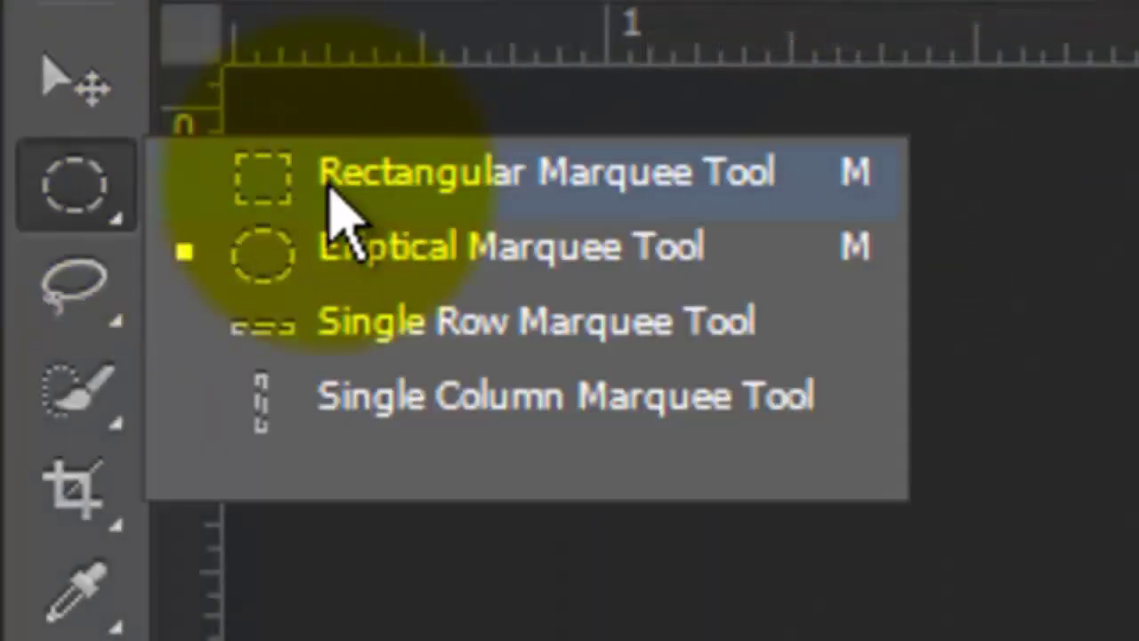
{"action": "left_click", "coordinate": [396, 205]}
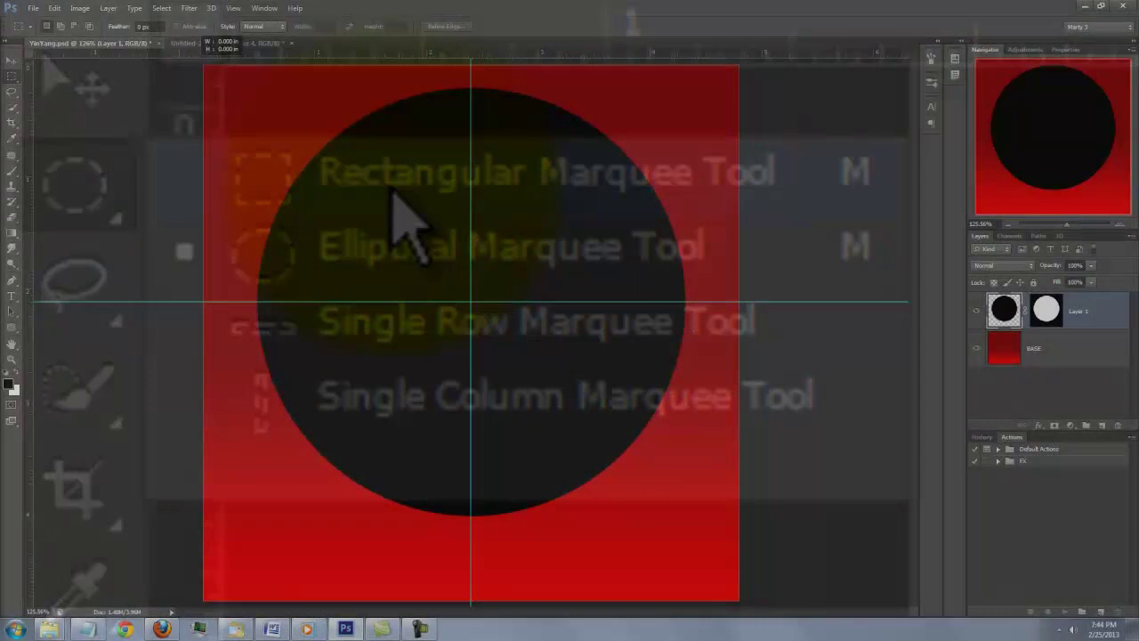
{"action": "left_click_drag", "start_coordinate": [203, 64], "coordinate": [476, 604]}
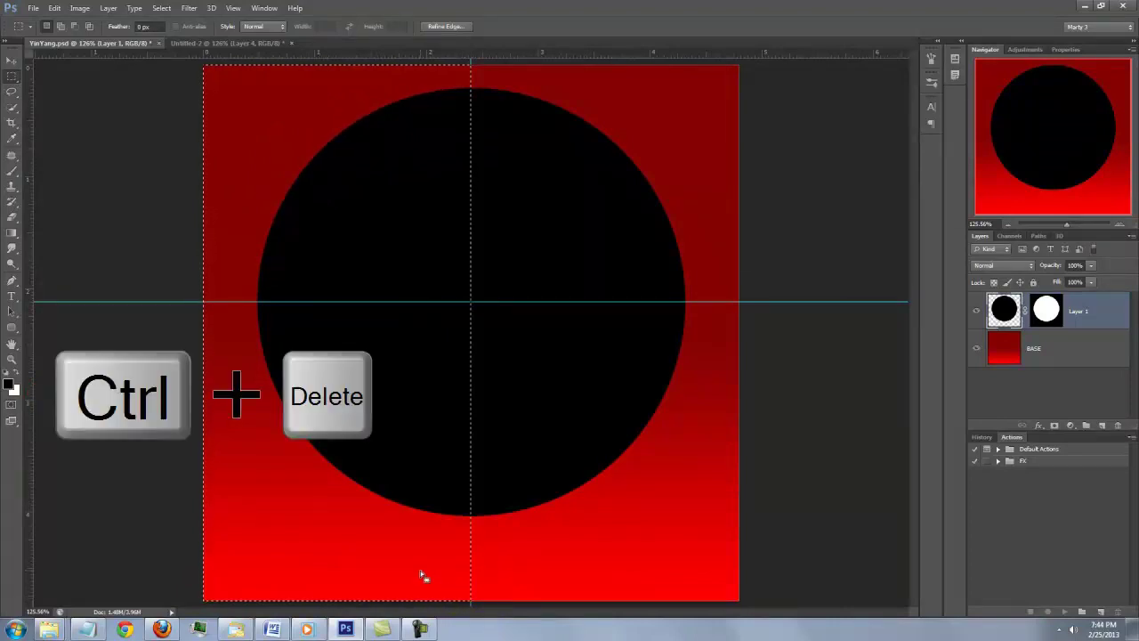
{"action": "key", "text": "ctrl+Delete"}
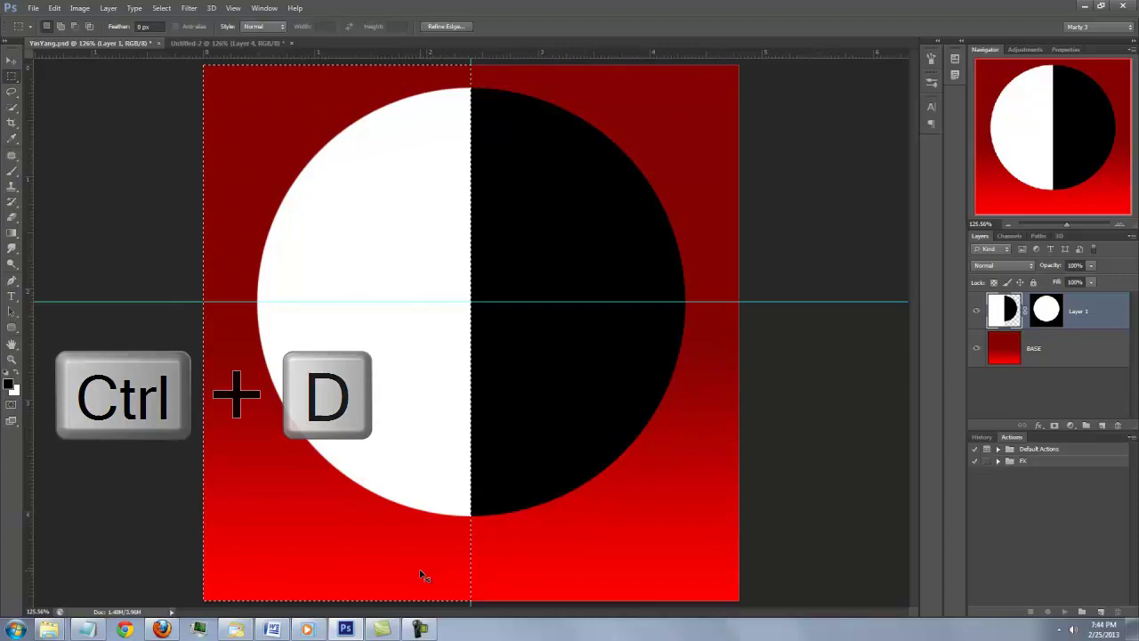
- Shrink the circle selection proportionally to 1.920 in across, in the disc's upper half
{"action": "key", "text": "ctrl+d"}
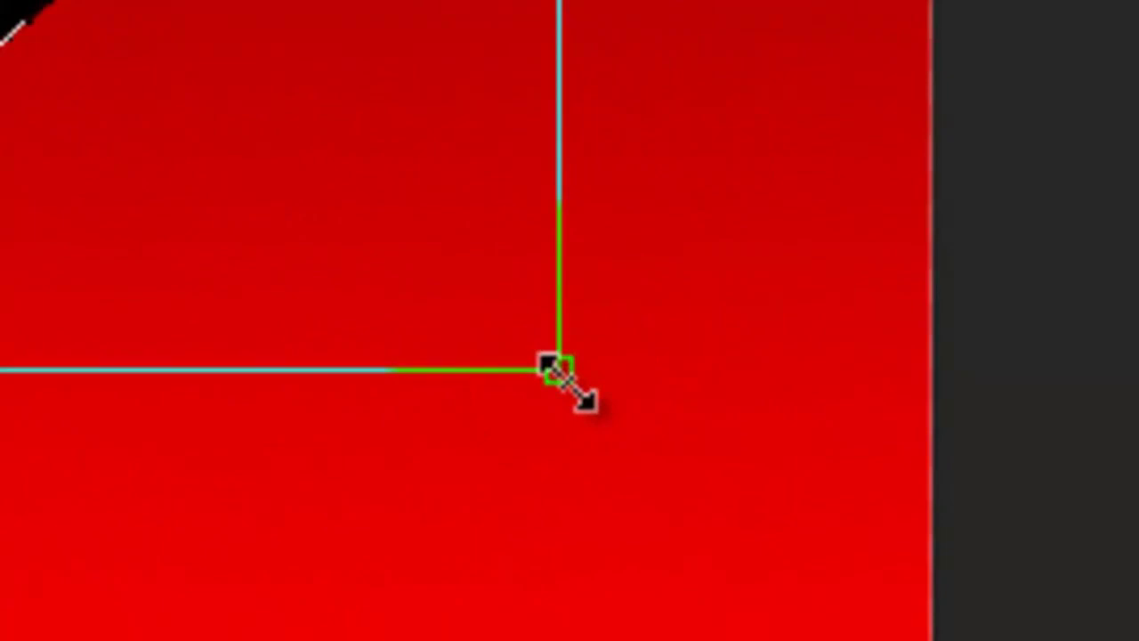
{"action": "key", "text": "shift"}
{"action": "left_click_drag", "start_coordinate": [559, 372], "coordinate": [609, 410]}
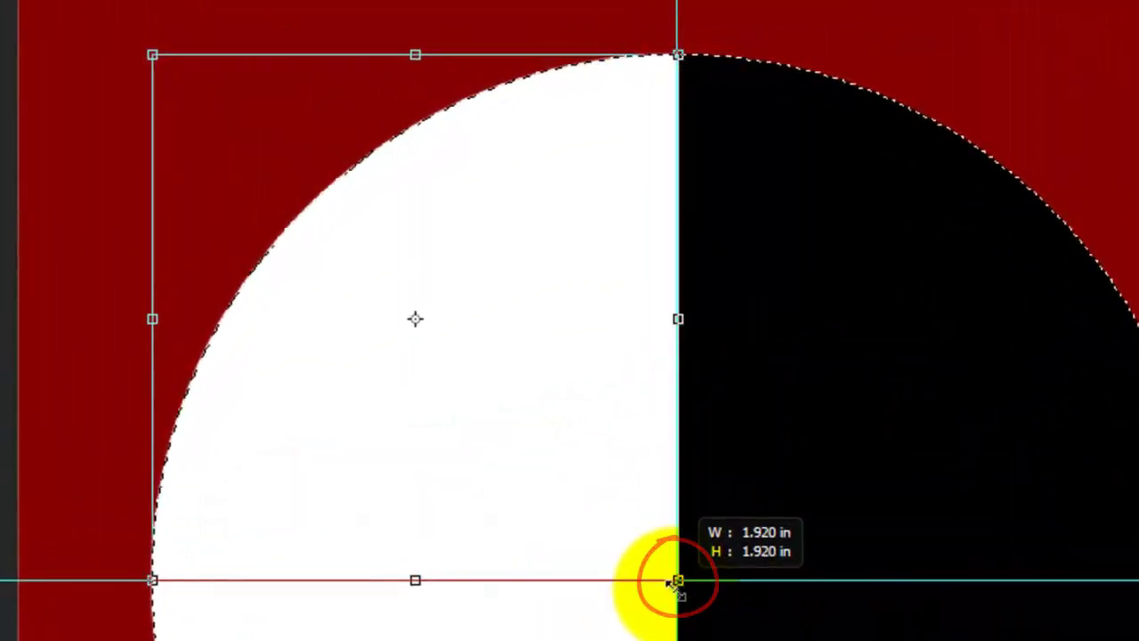
{"action": "left_click_drag", "start_coordinate": [674, 581], "coordinate": [676, 581]}
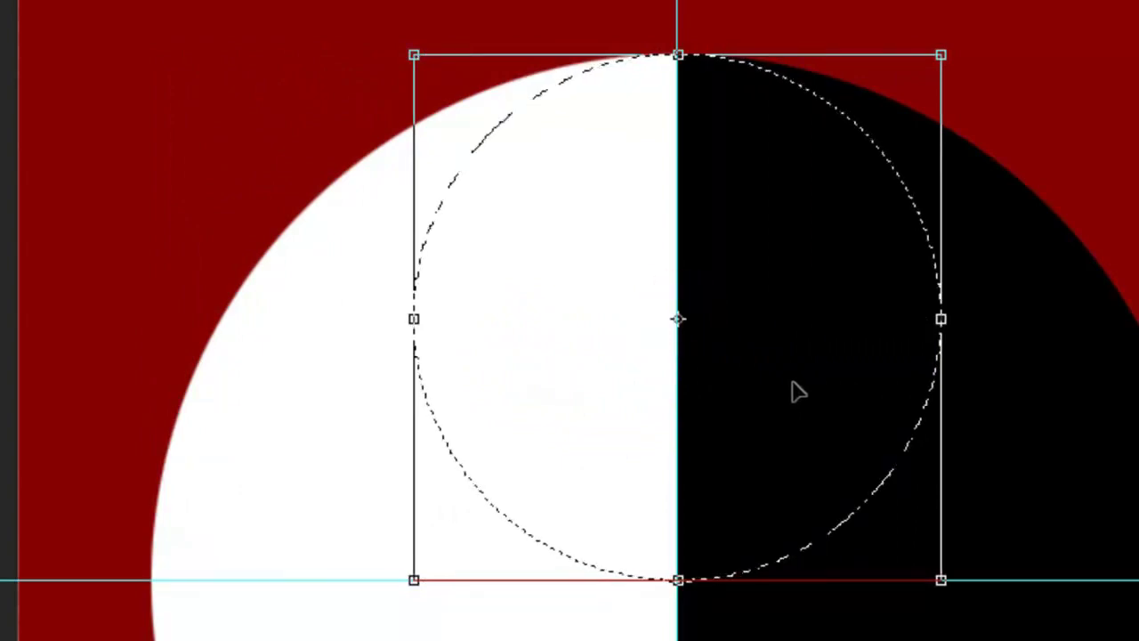
- Fill the half-size circle selection with white on a new layer
{"action": "key", "text": "Return"}
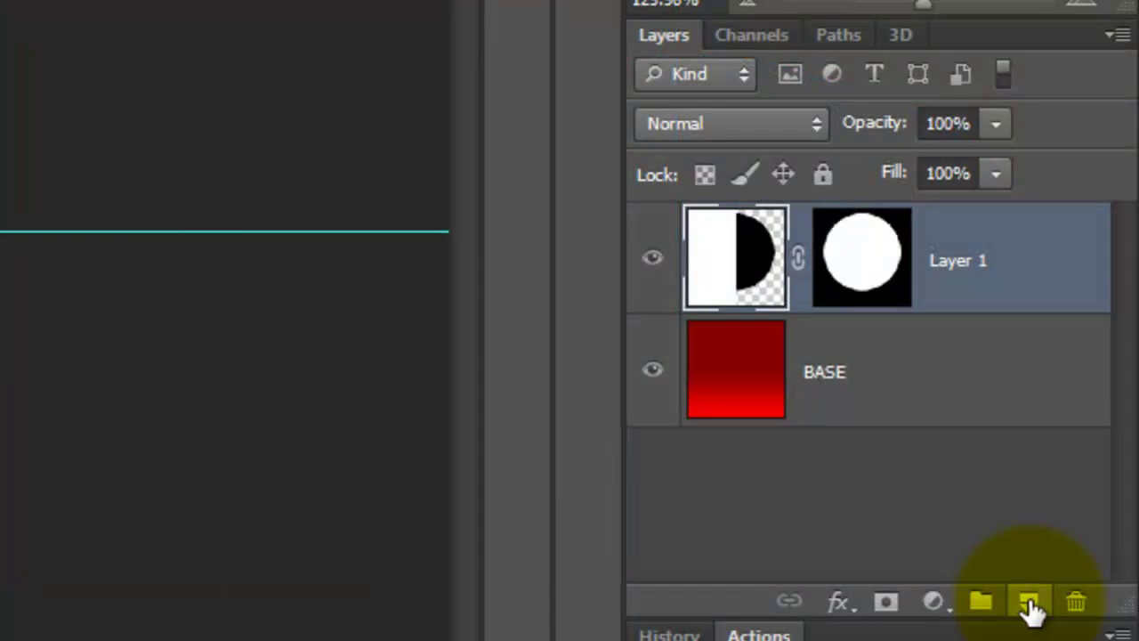
{"action": "left_click", "coordinate": [1030, 604]}
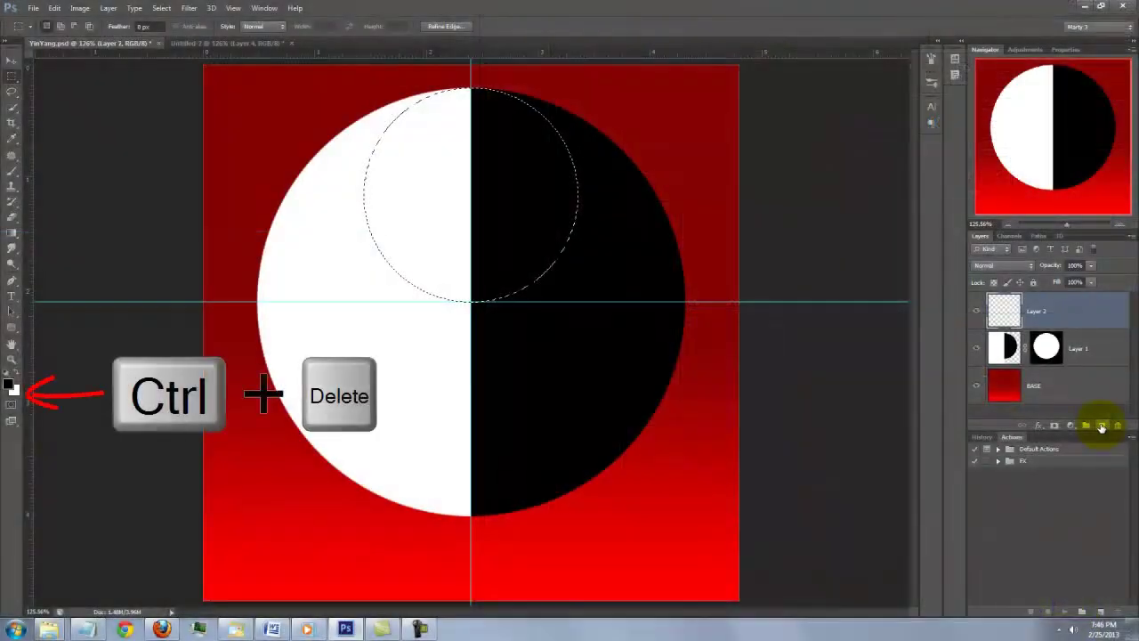
{"action": "key", "text": "ctrl+Delete"}
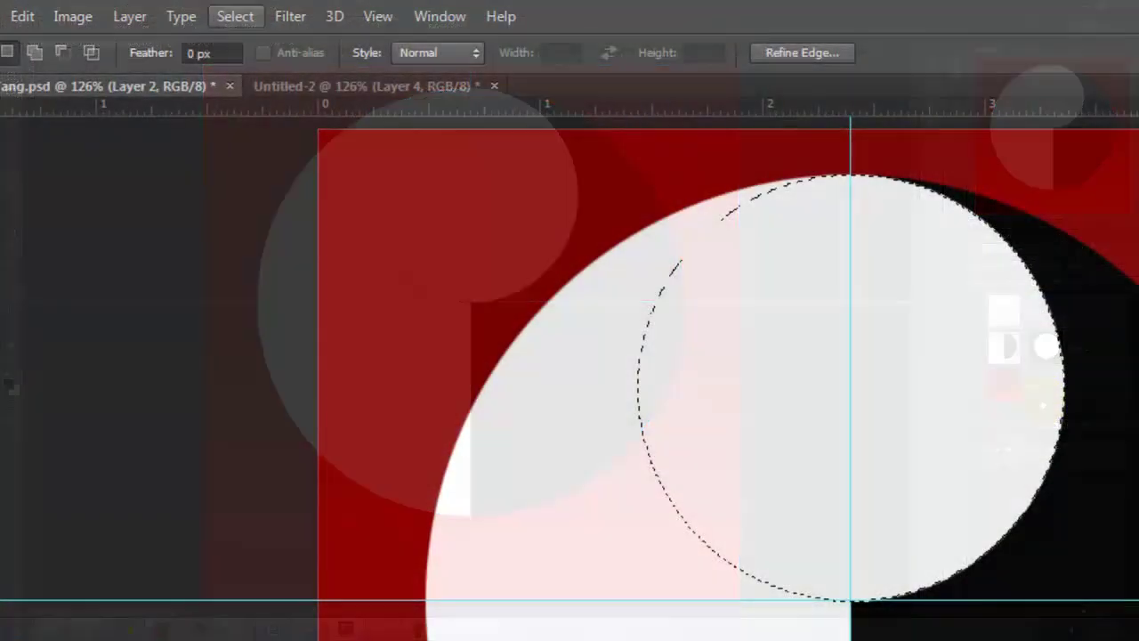
- Shrink the selection to a 0.607 in centred dot and fill it black
{"action": "left_click", "coordinate": [162, 8]}
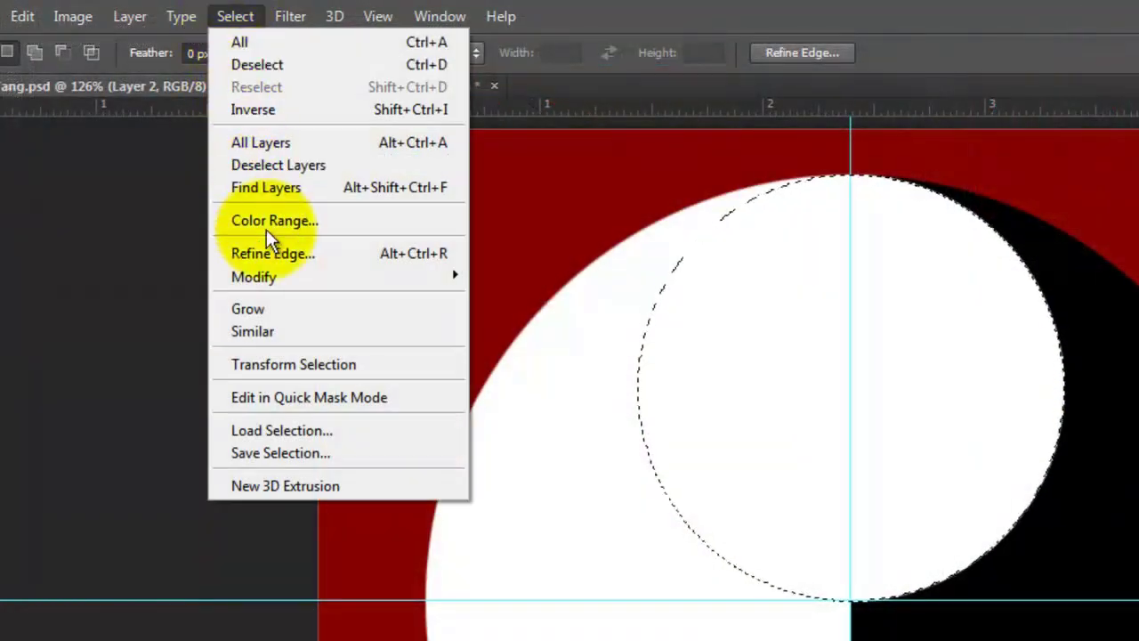
{"action": "left_click", "coordinate": [294, 366]}
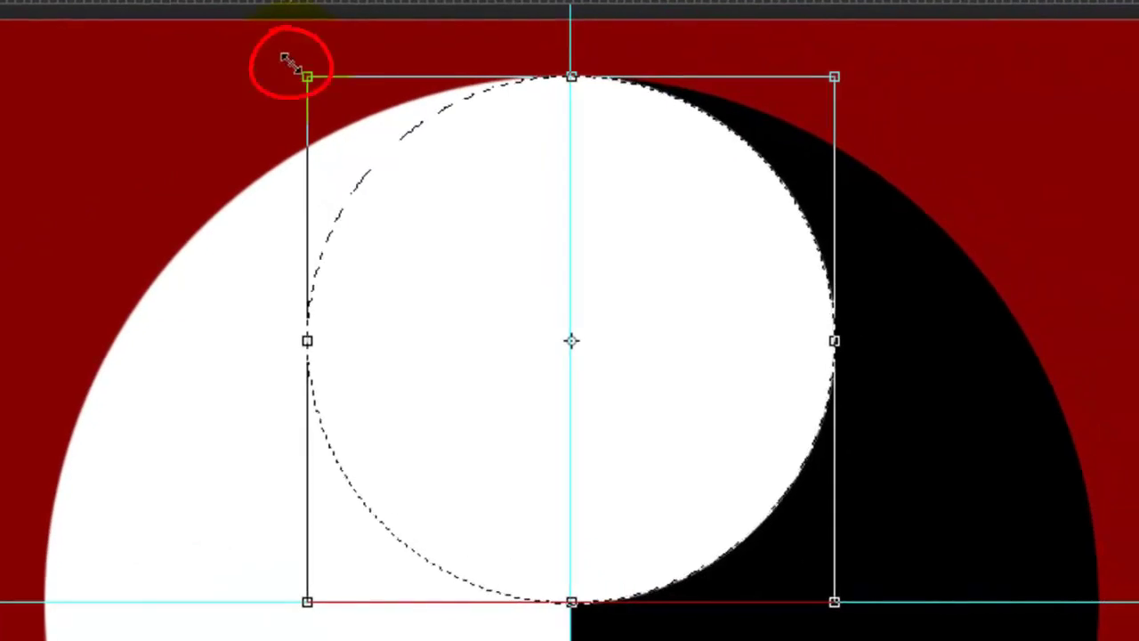
{"action": "key", "text": "shift+alt"}
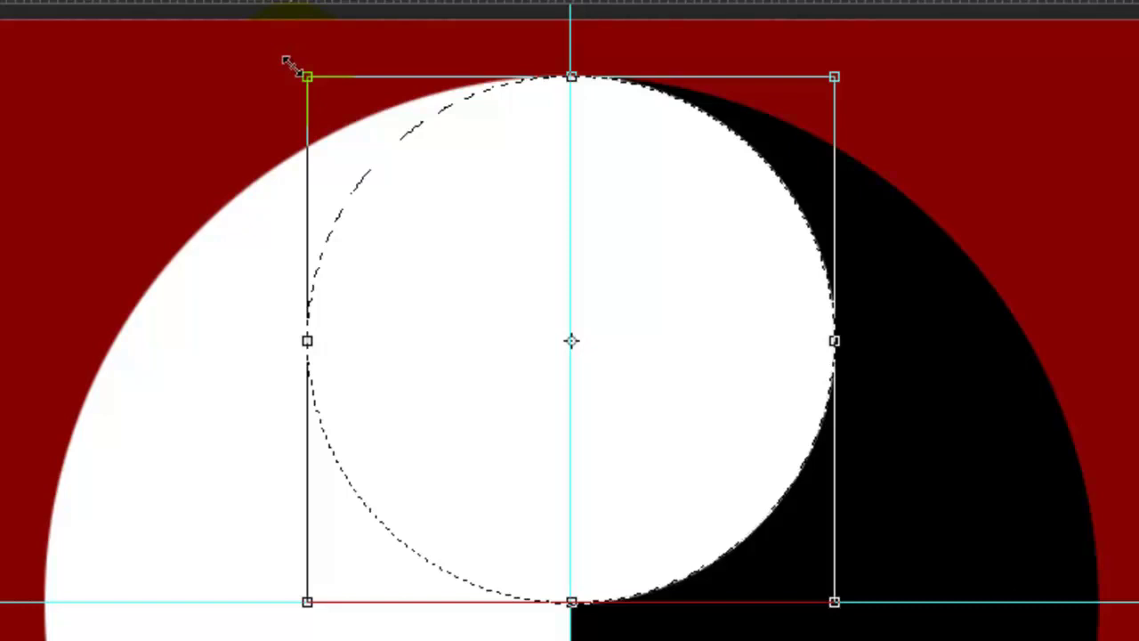
{"action": "left_click_drag", "start_coordinate": [293, 67], "coordinate": [452, 269]}
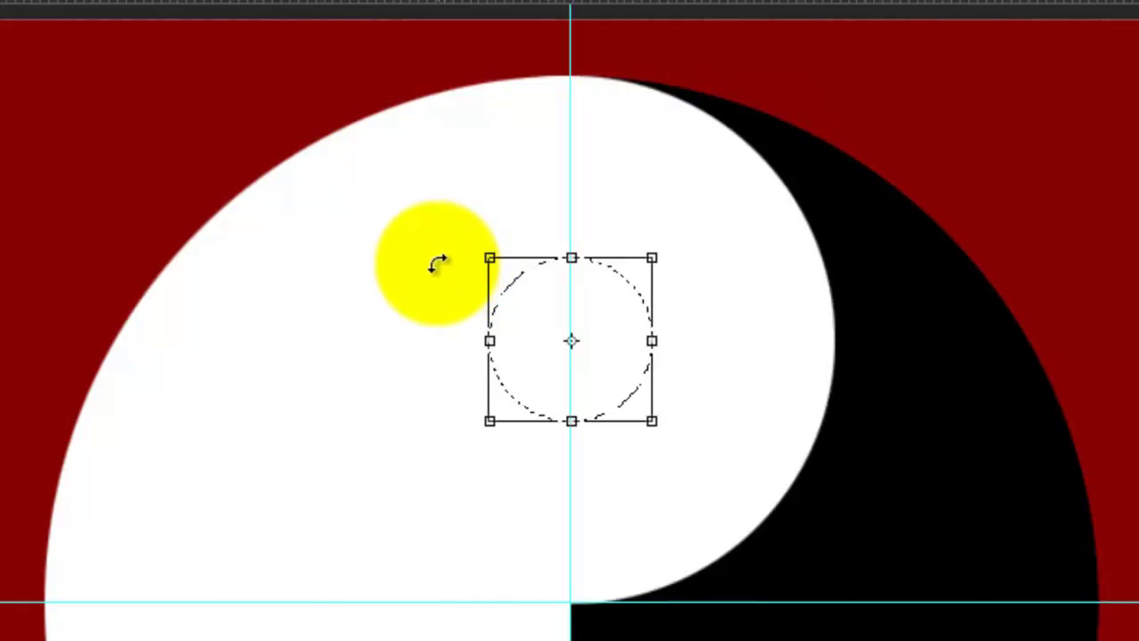
{"action": "key", "text": "Return"}
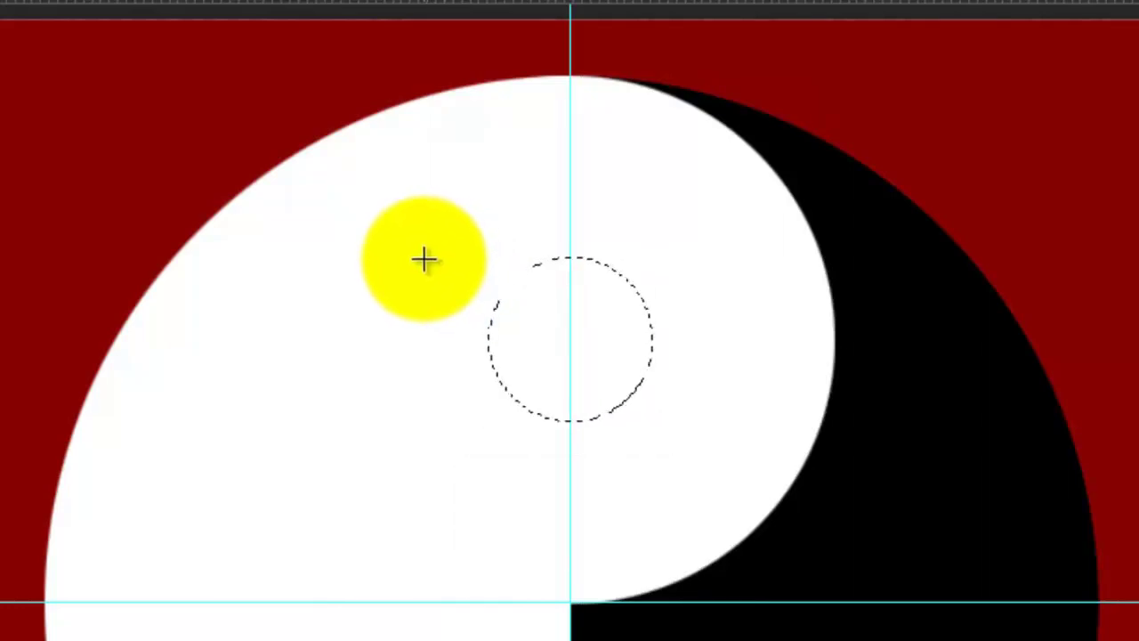
{"action": "key", "text": "alt+Delete"}
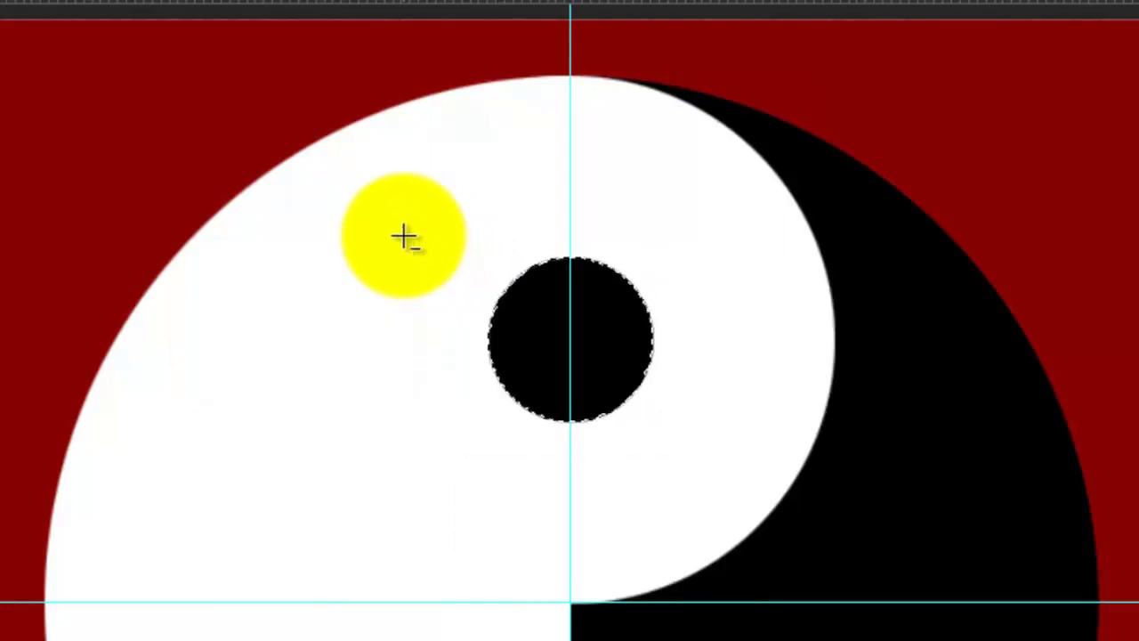
{"action": "key", "text": "ctrl+d"}
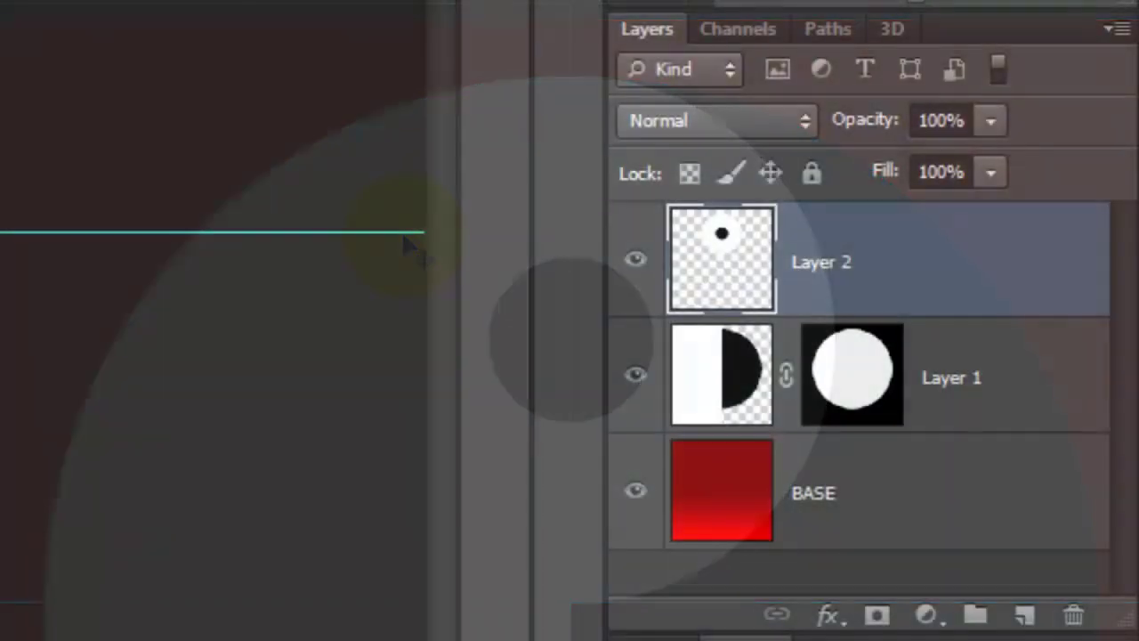
- Duplicate and invert the white-circle layer, then move the copy 1.920 in down into the lower half
{"action": "key", "text": "ctrl+j"}
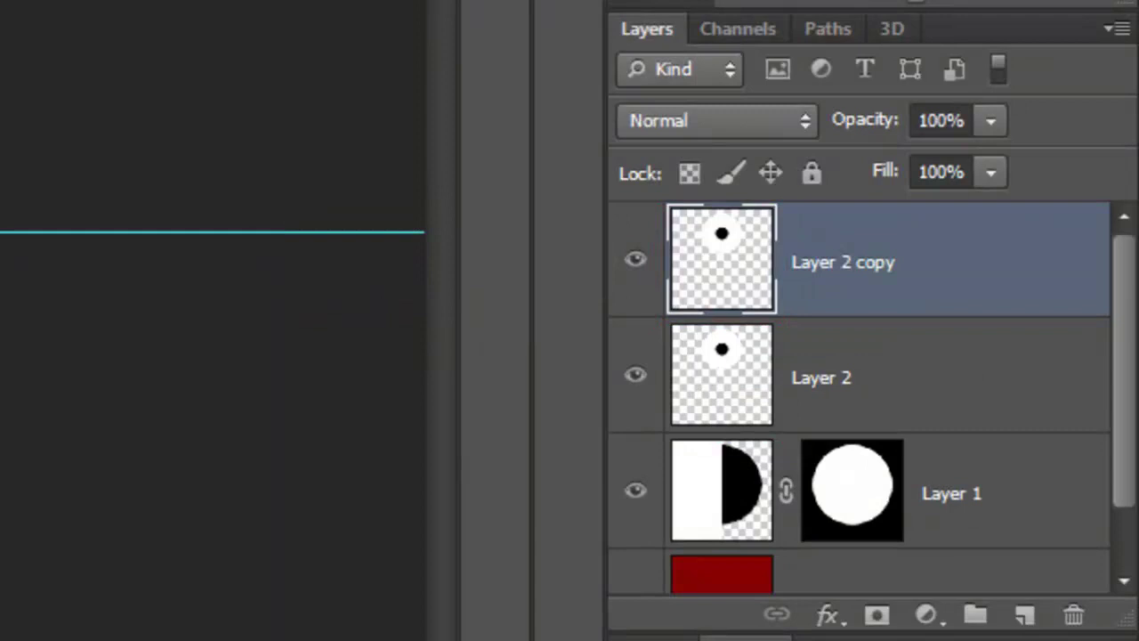
{"action": "key", "text": "ctrl+shift+i"}
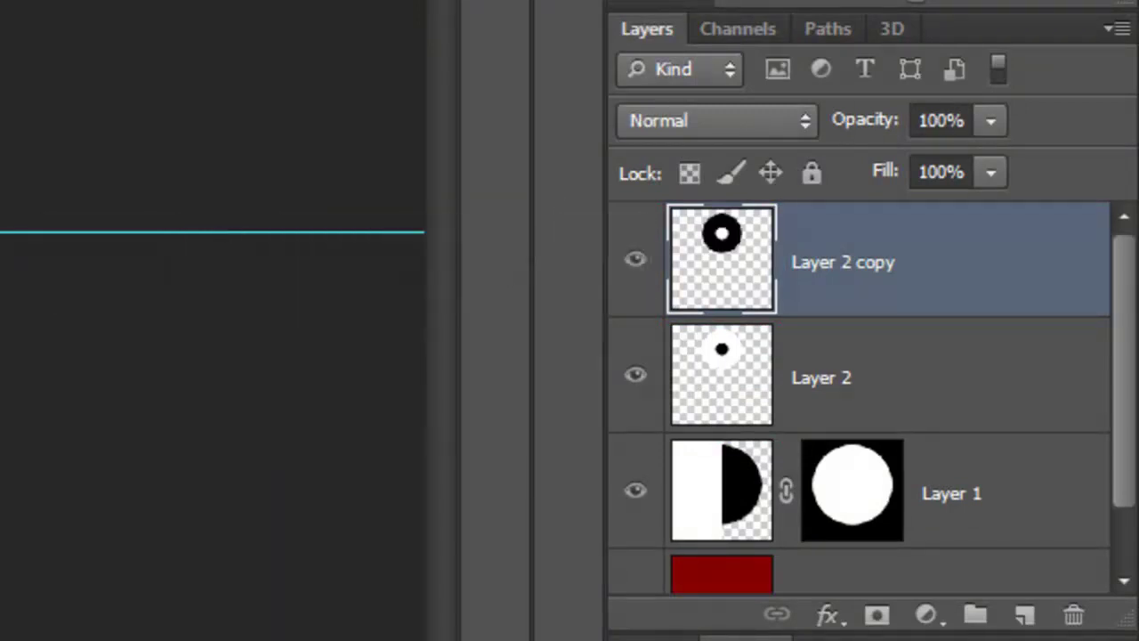
{"action": "left_click_drag", "start_coordinate": [700, 267], "coordinate": [733, 437]}
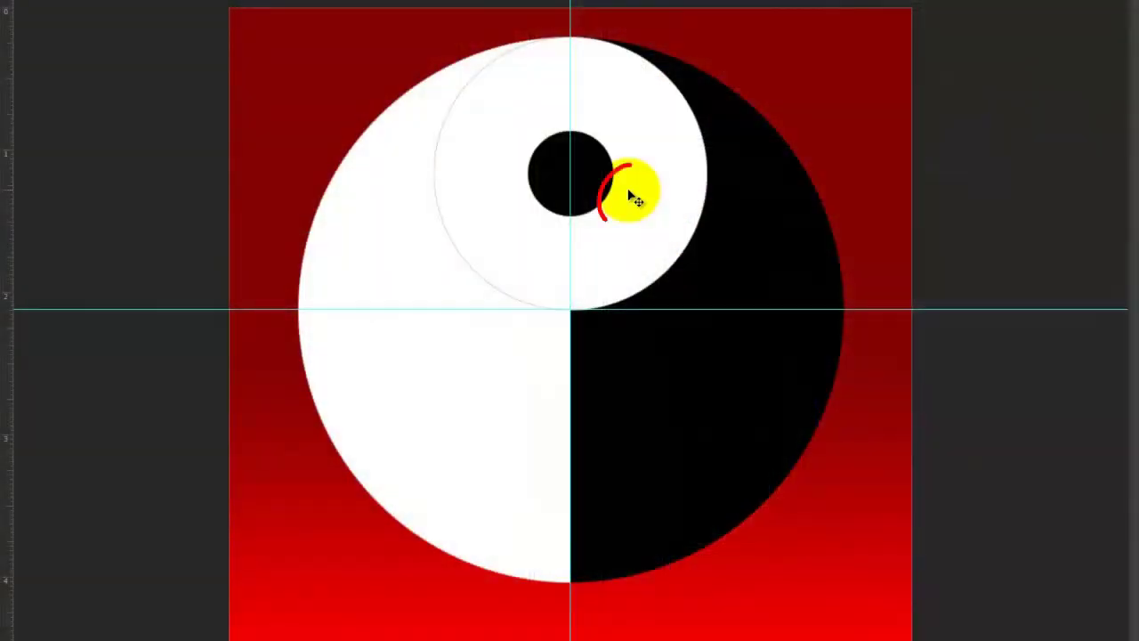
{"action": "key", "text": "shift"}
{"action": "left_click_drag", "start_coordinate": [629, 198], "coordinate": [615, 463]}
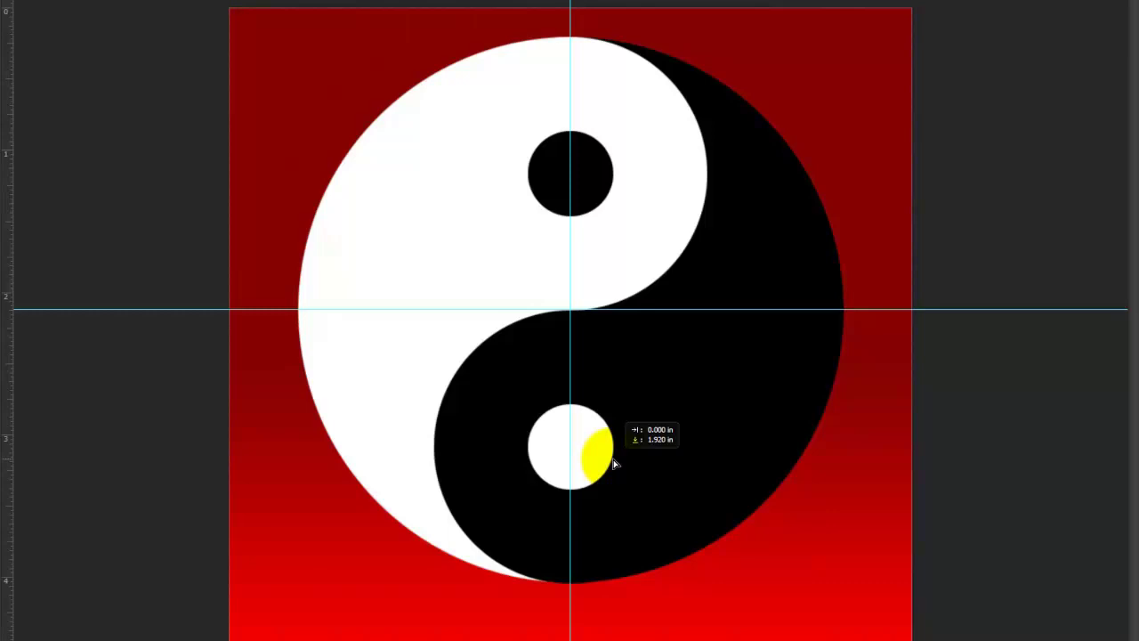
- Hide the guides, enlarge the Layers panel, and hide the BASE background layer
{"action": "key", "text": "ctrl+h"}
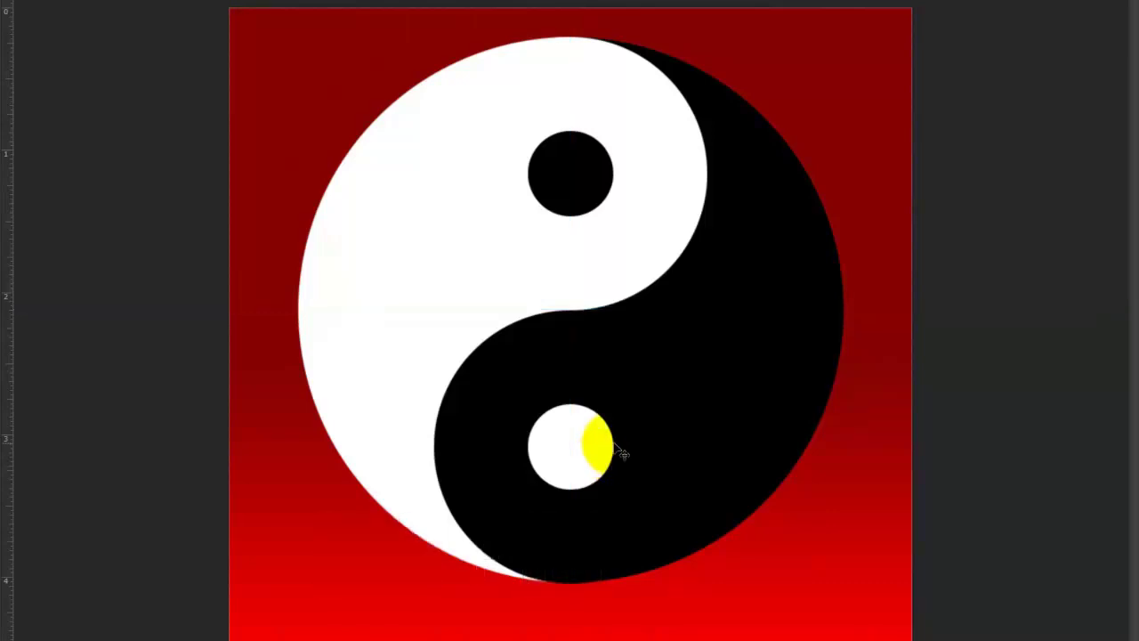
{"action": "left_click", "coordinate": [901, 436]}
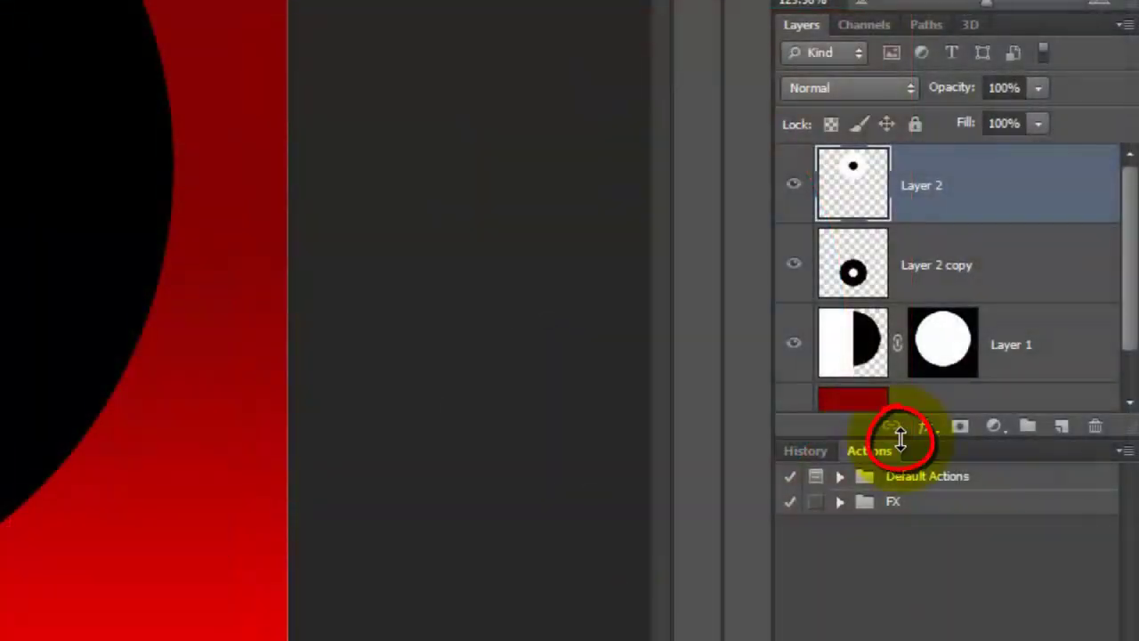
{"action": "left_click_drag", "start_coordinate": [901, 436], "coordinate": [887, 564]}
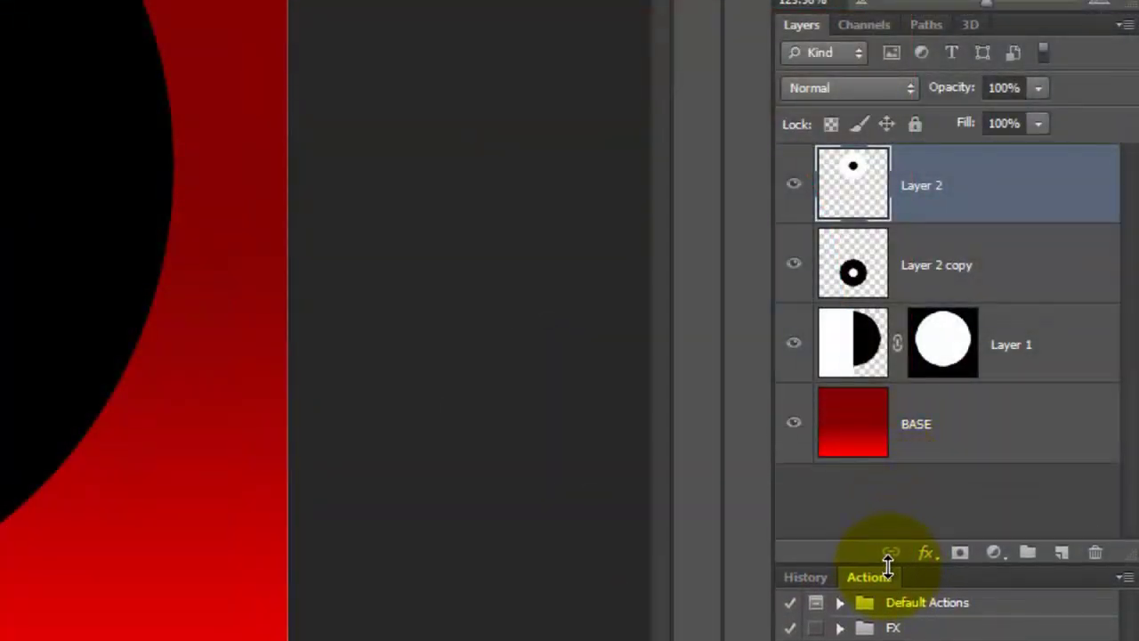
{"action": "left_click", "coordinate": [795, 427]}
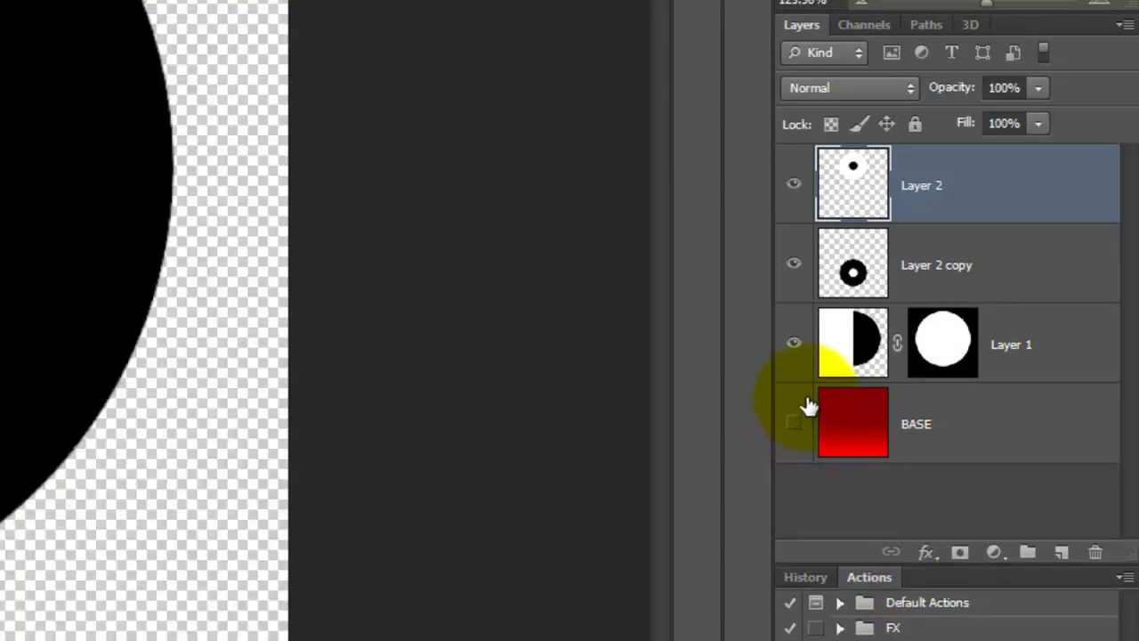
- Stamp the visible yin-yang into Layer 3, hide Layers 1, 2 and 2 copy, and show BASE again
{"action": "key", "text": "ctrl+shift+alt+e"}
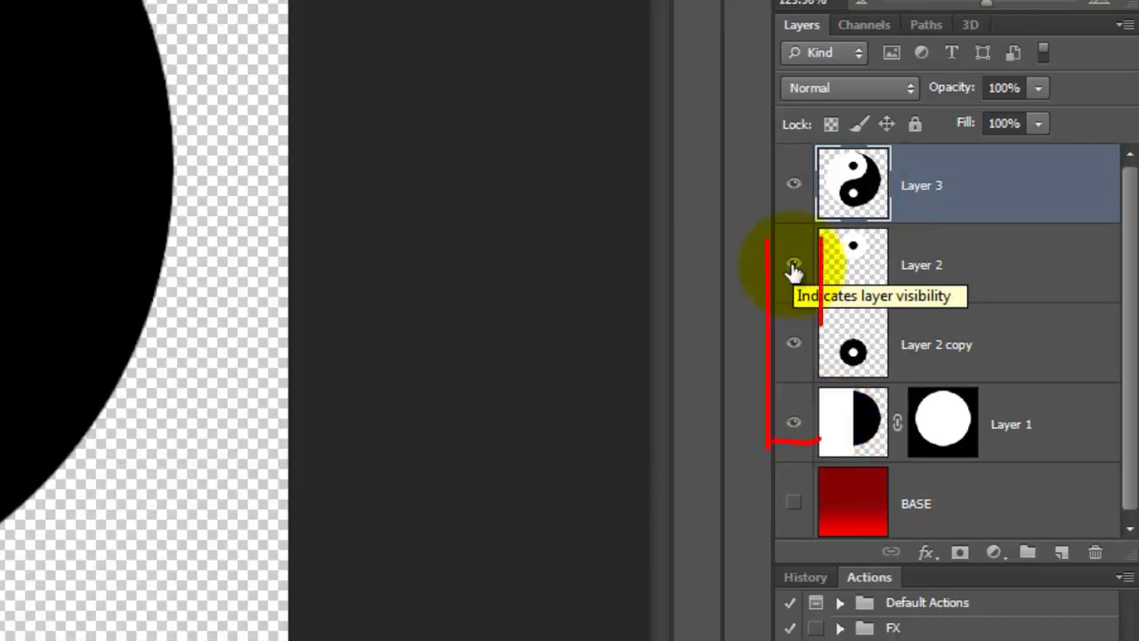
{"action": "left_click_drag", "start_coordinate": [793, 265], "coordinate": [778, 437]}
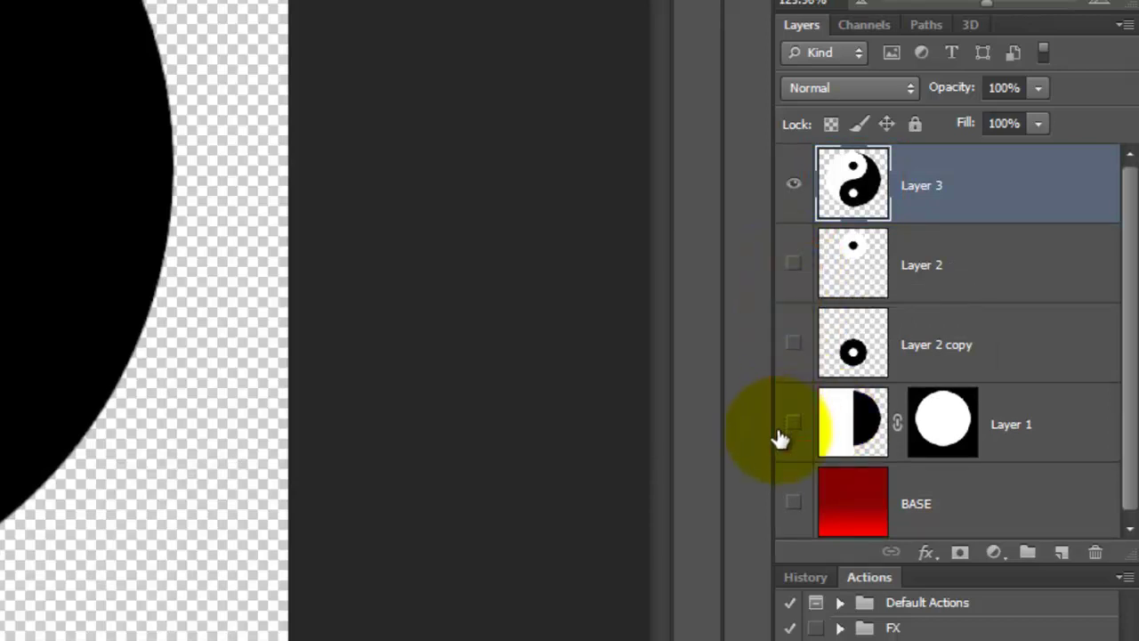
{"action": "left_click", "coordinate": [793, 506]}
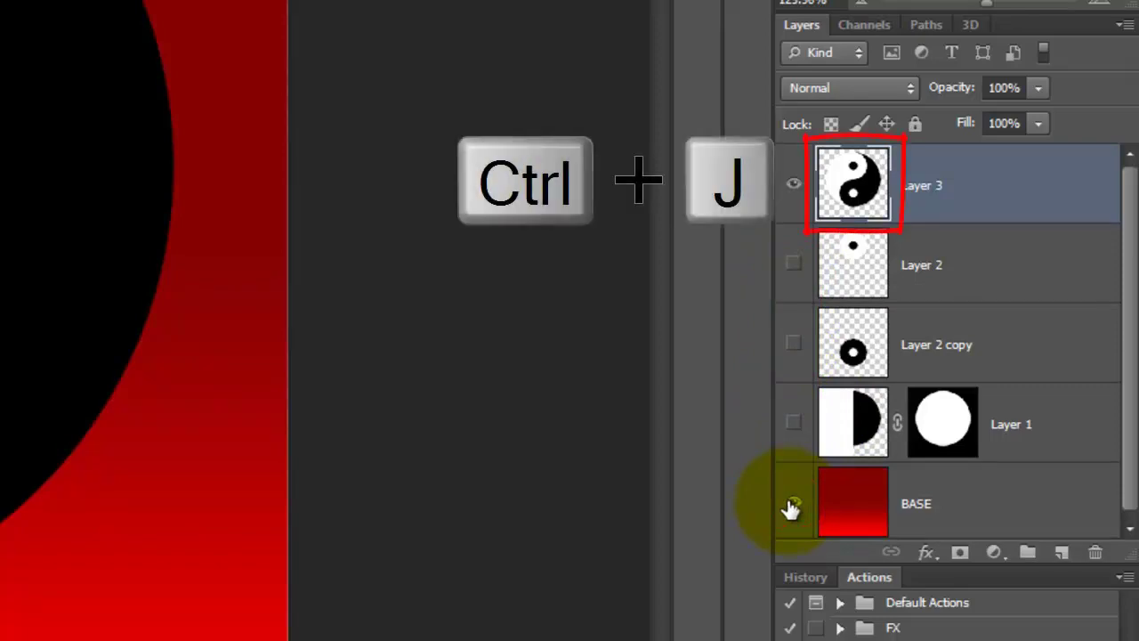
- Duplicate Layer 3 and flip and squash the copy below the circle as a reflection
{"action": "key", "text": "ctrl+j"}
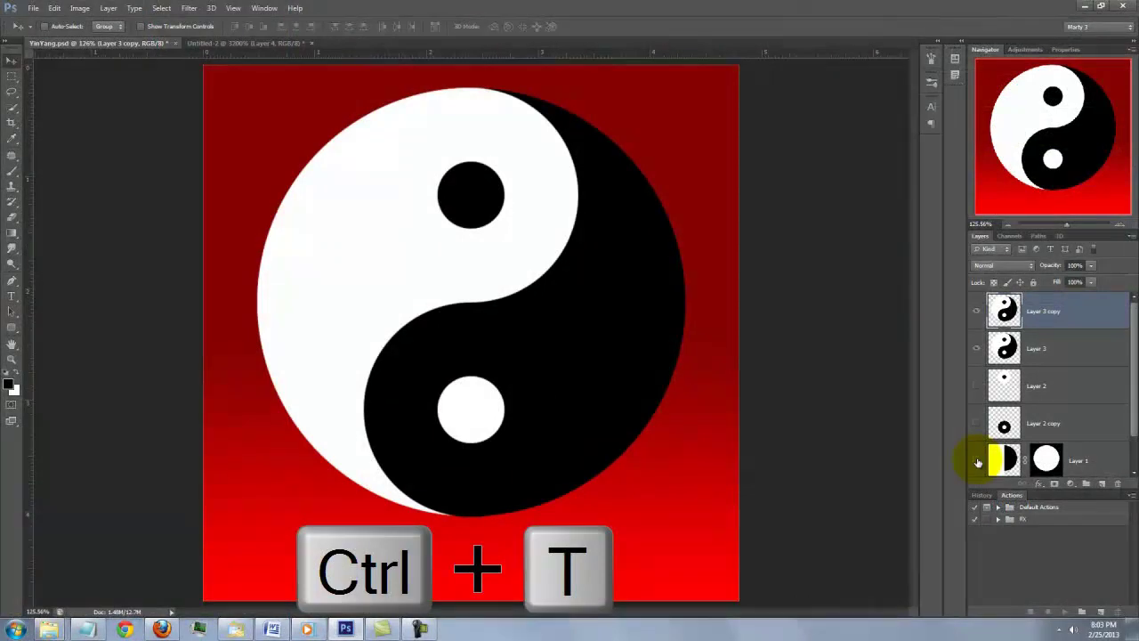
{"action": "key", "text": "ctrl+t"}
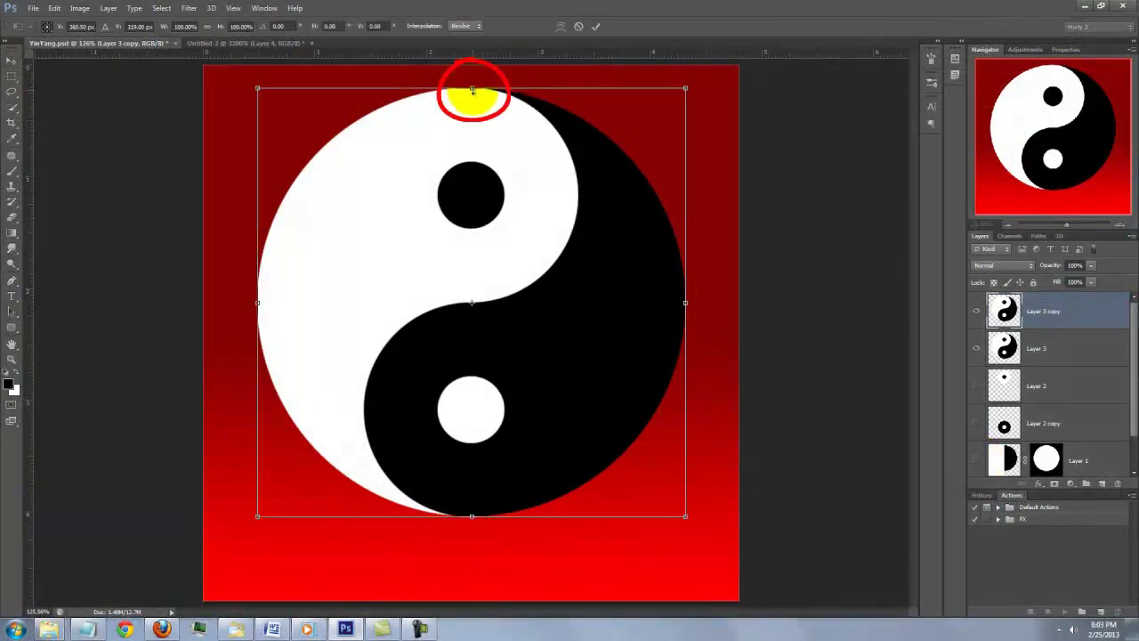
{"action": "left_click_drag", "start_coordinate": [472, 89], "coordinate": [460, 634]}
{"action": "key", "text": "Return"}
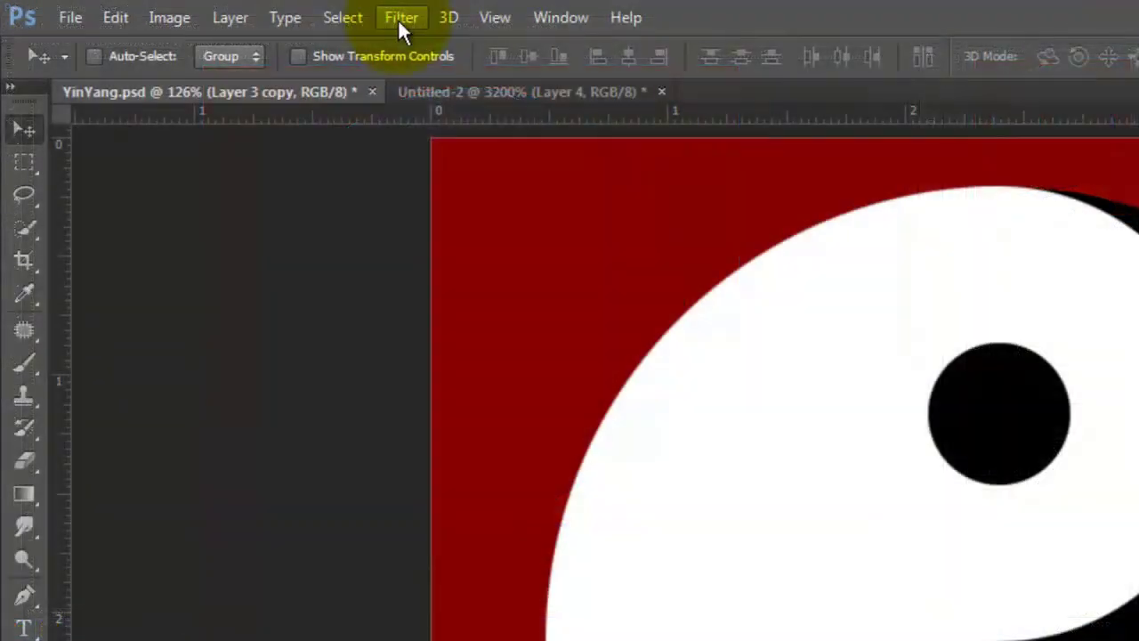
- Apply a 5.0-pixel Gaussian Blur to the Layer 3 copy and lower its opacity to 30%
{"action": "left_click", "coordinate": [399, 20]}
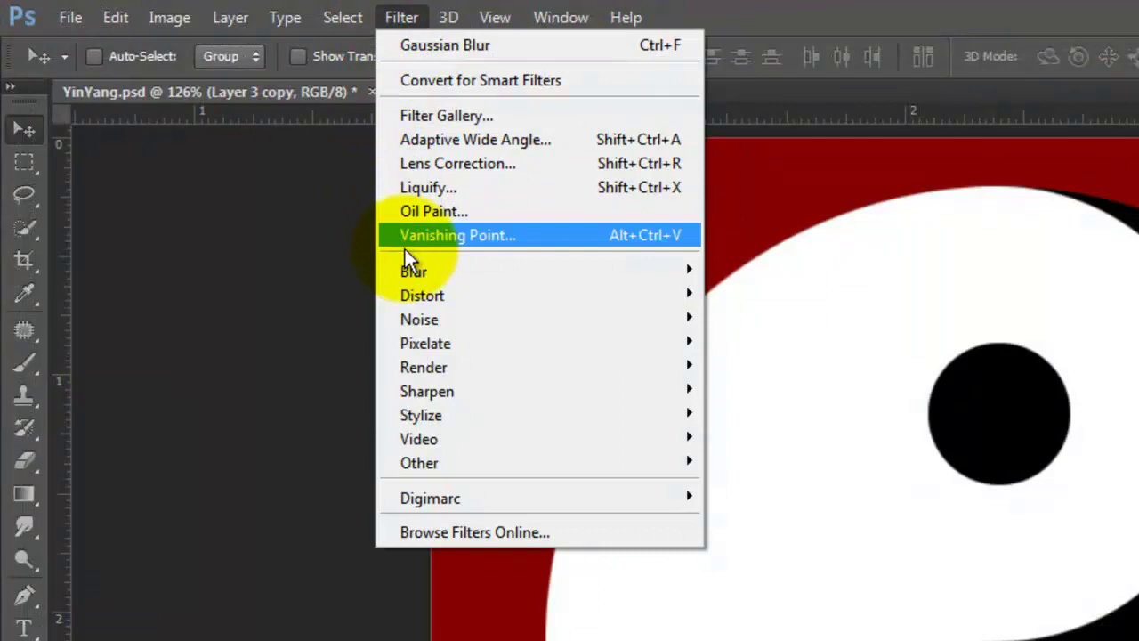
{"action": "mouse_move", "coordinate": [415, 284]}
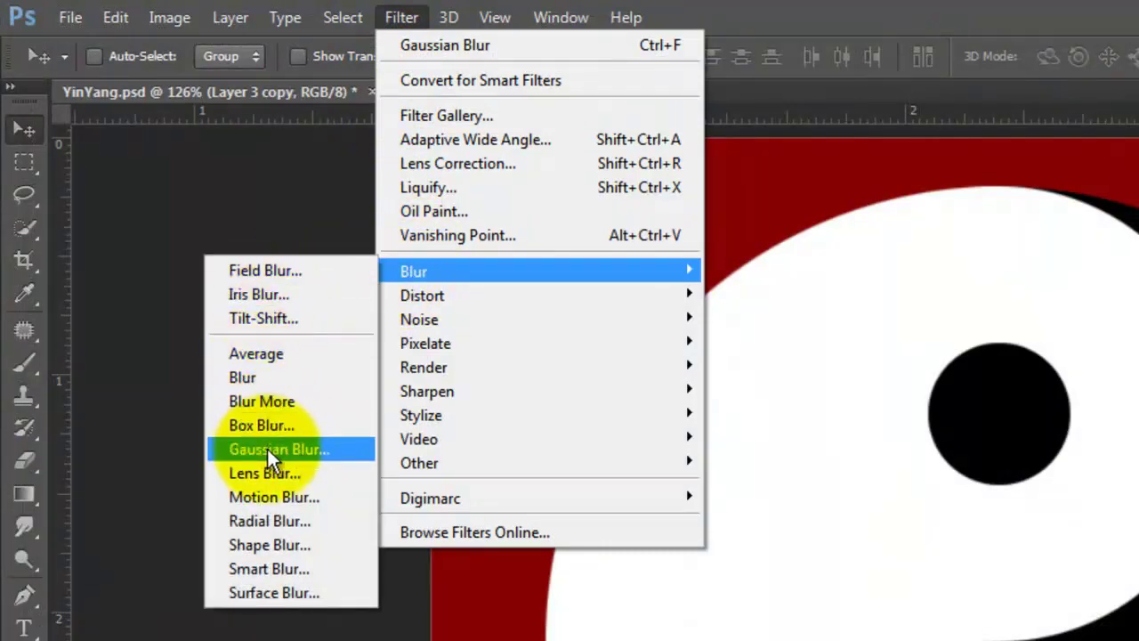
{"action": "left_click", "coordinate": [271, 451]}
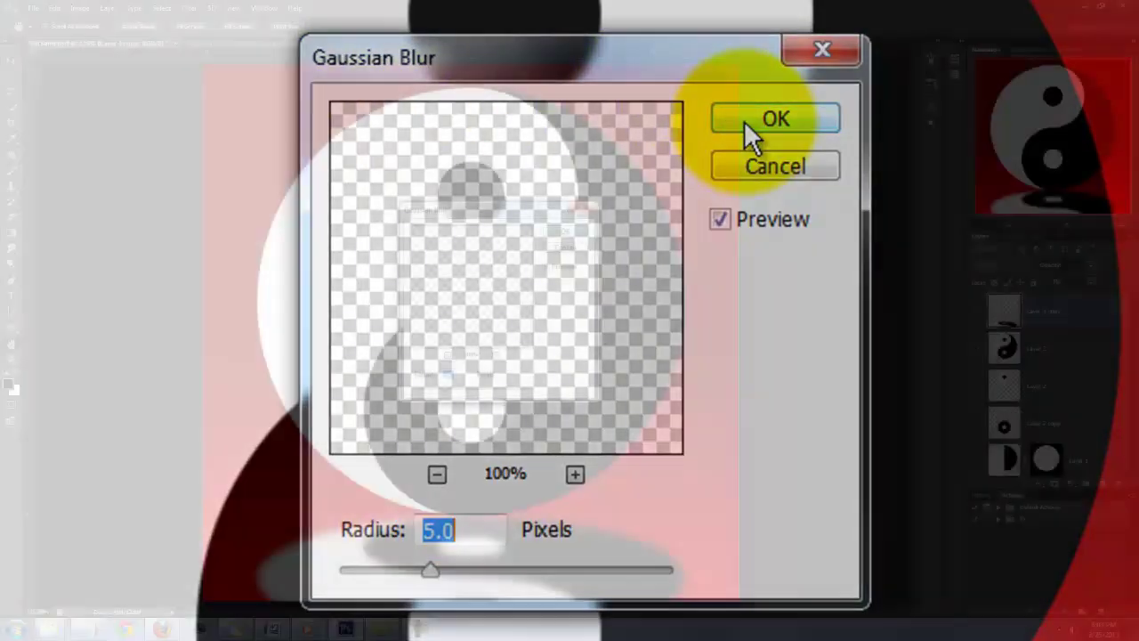
{"action": "left_click", "coordinate": [748, 123]}
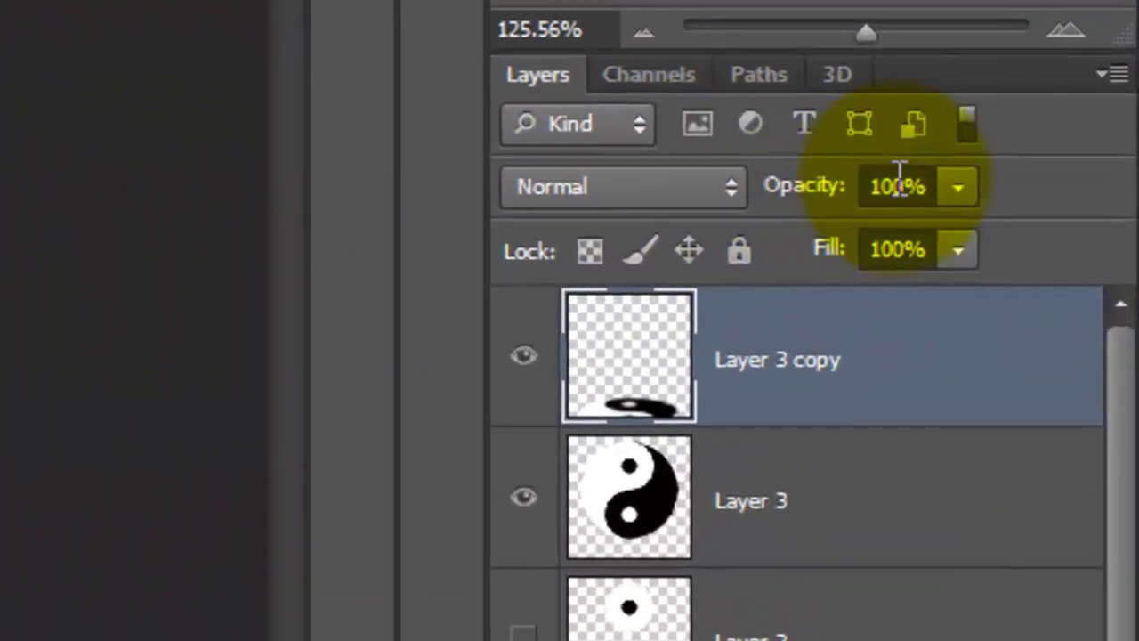
{"action": "left_click", "coordinate": [1073, 263]}
{"action": "type", "text": "30"}
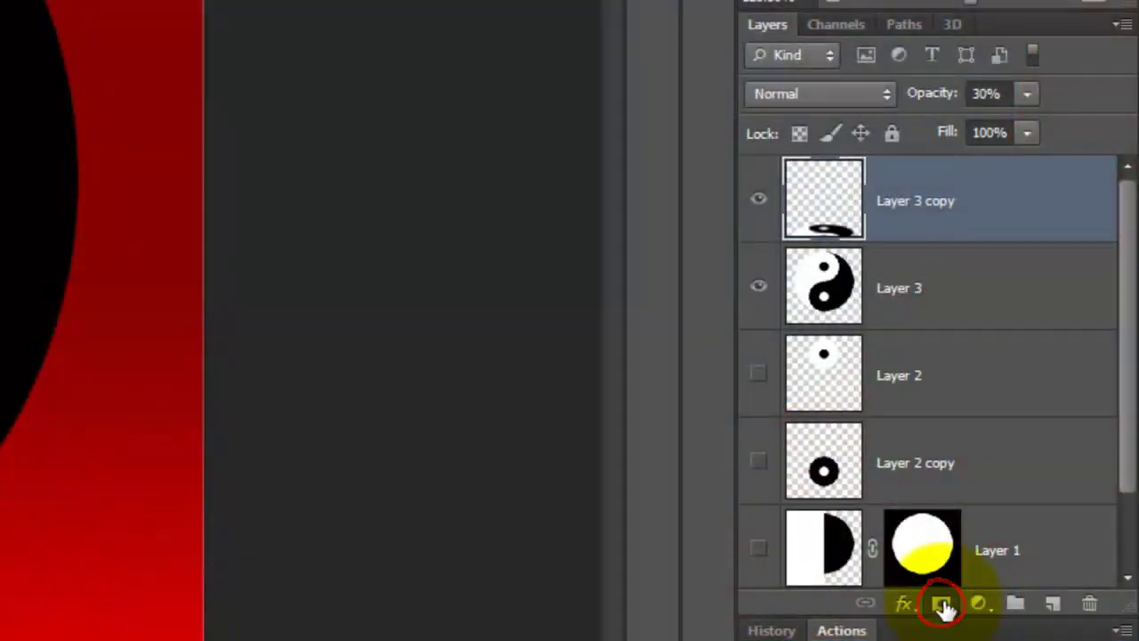
- Add a layer mask to the Layer 3 copy and fill it with a vertical Black, White gradient
{"action": "left_click", "coordinate": [942, 605]}
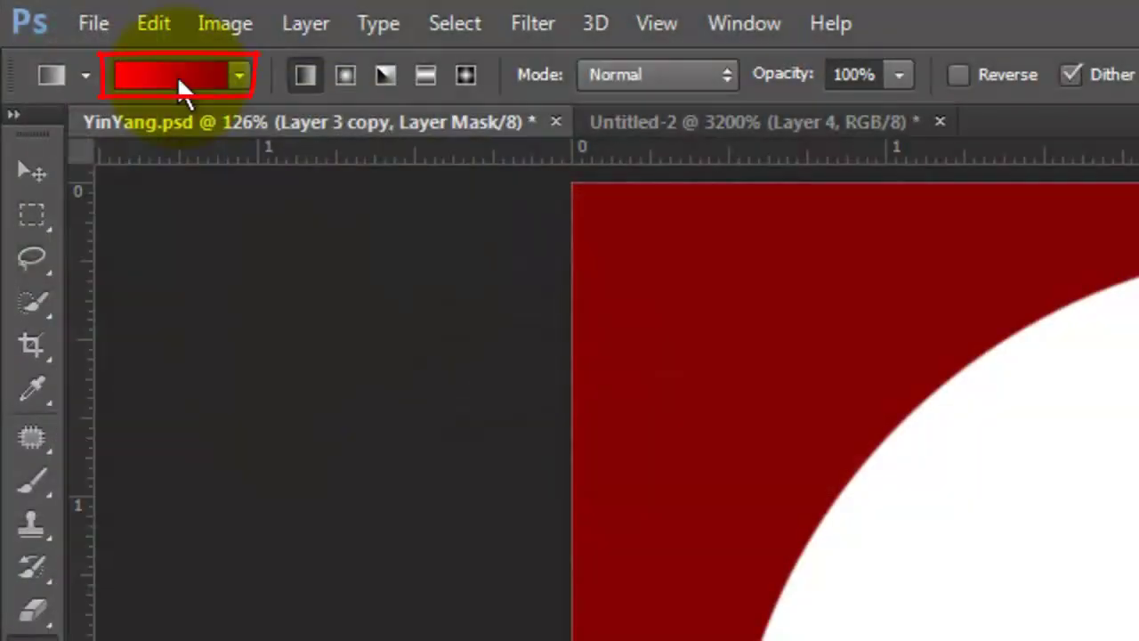
{"action": "left_click", "coordinate": [177, 76]}
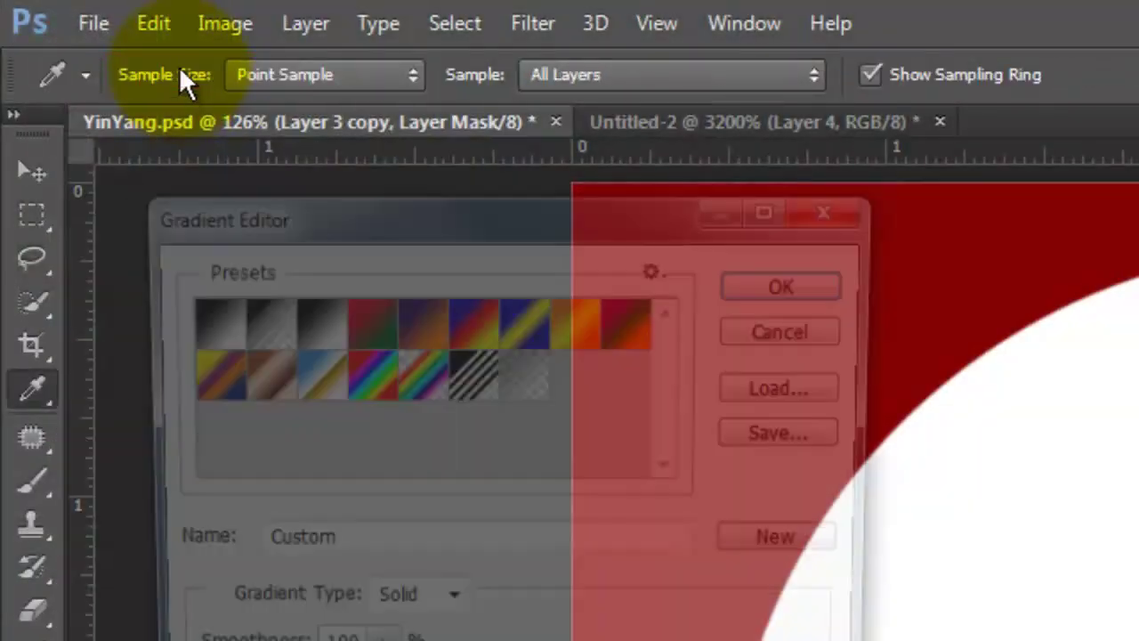
{"action": "left_click", "coordinate": [307, 327]}
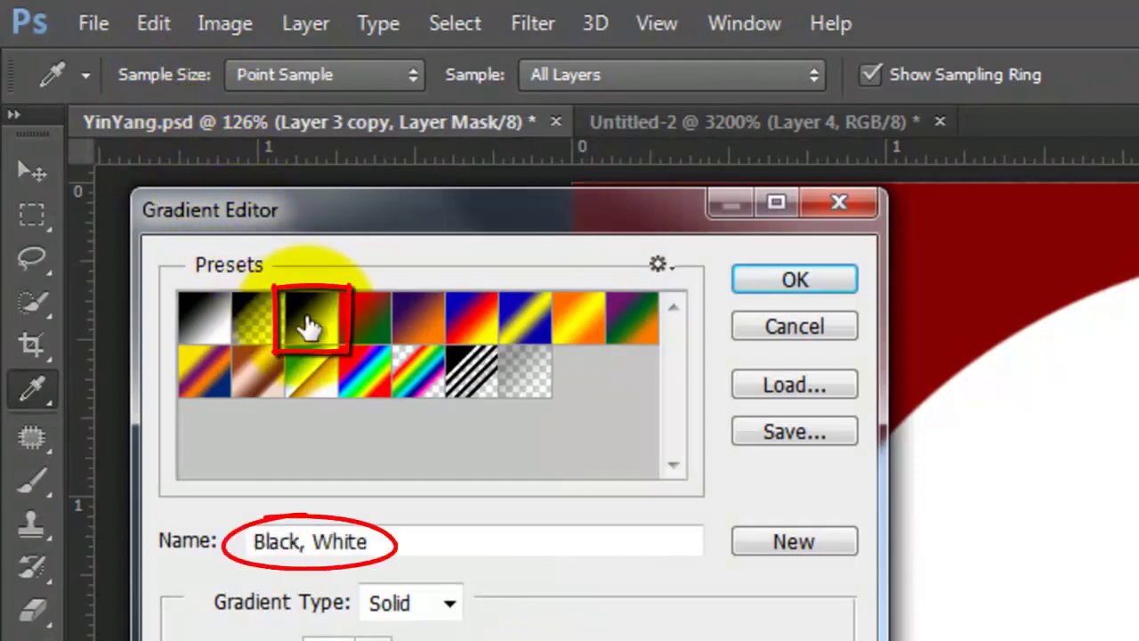
{"action": "left_click", "coordinate": [793, 280]}
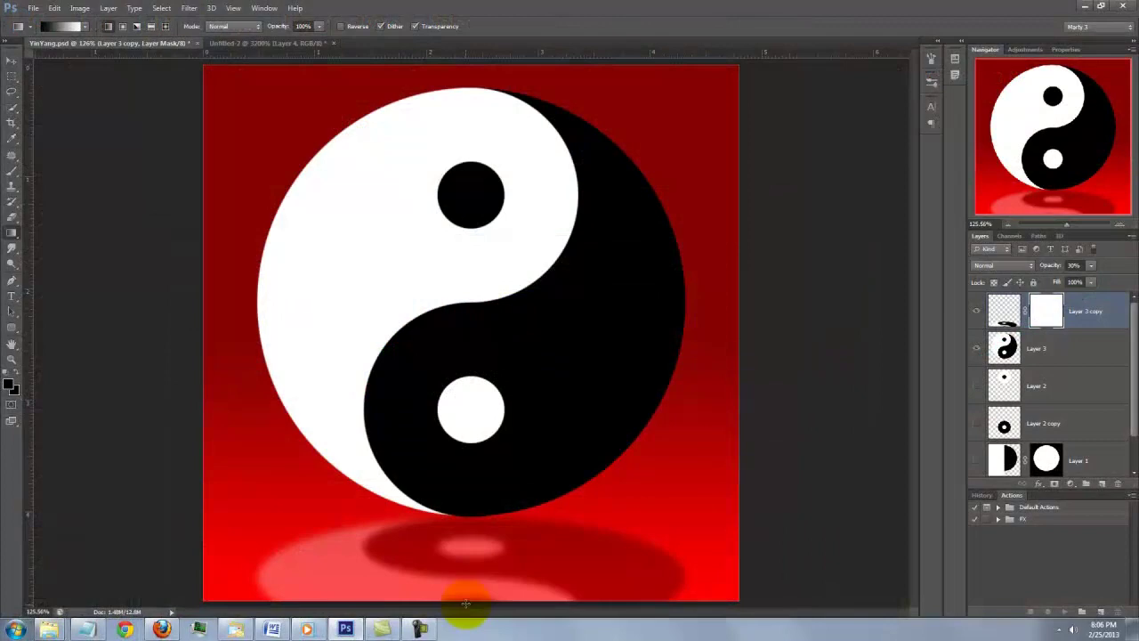
{"action": "key", "text": "shift"}
{"action": "left_click", "coordinate": [465, 604]}
{"action": "left_click_drag", "start_coordinate": [466, 513], "coordinate": [466, 513]}
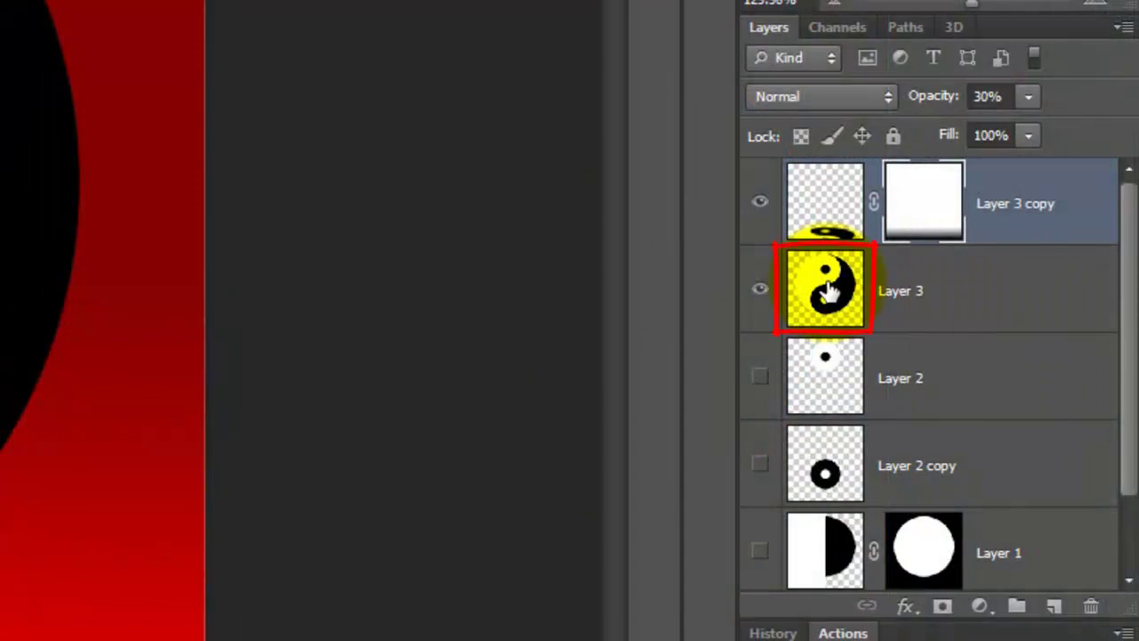
- Give Layer 3 a black Normal-mode Inner Glow at 75% opacity and 250 px size
{"action": "left_click", "coordinate": [828, 290]}
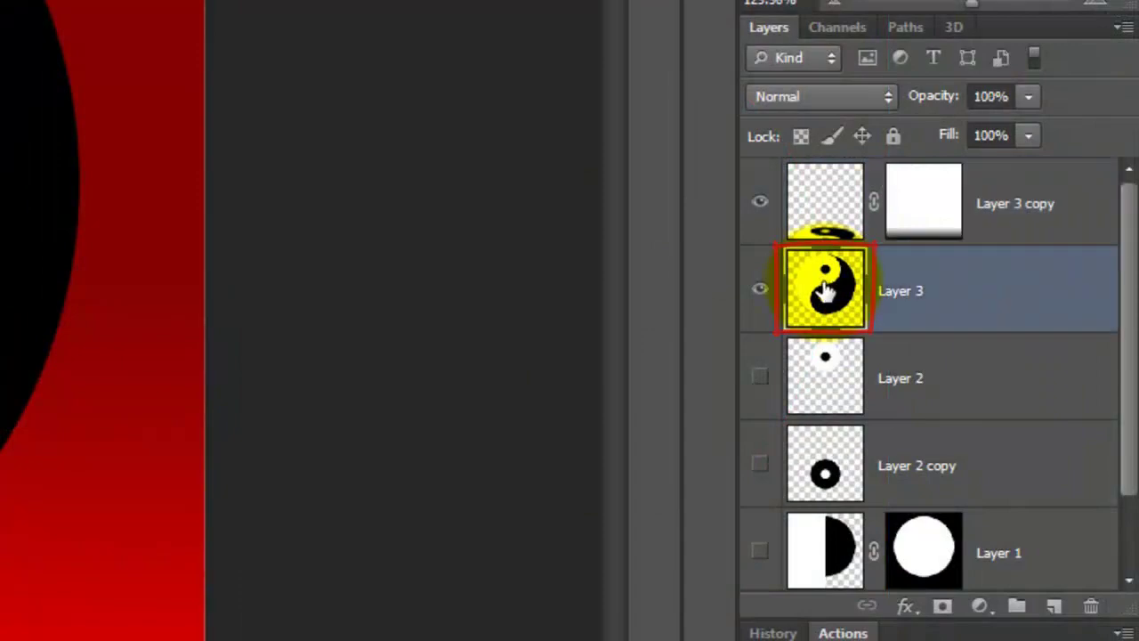
{"action": "double_click", "coordinate": [828, 290]}
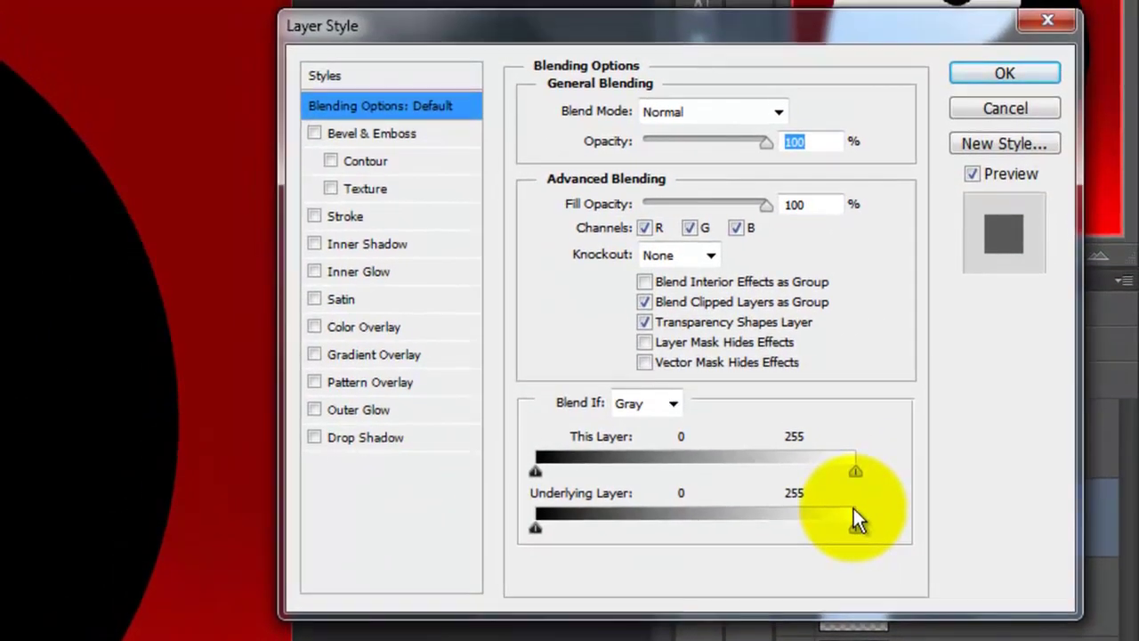
{"action": "left_click", "coordinate": [365, 271]}
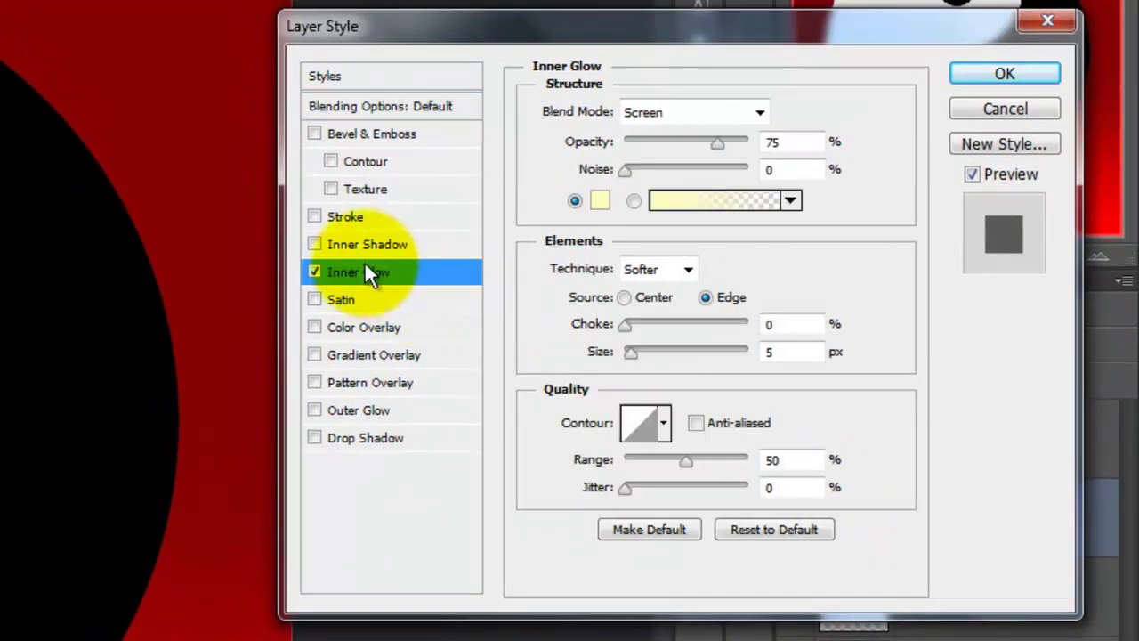
{"action": "left_click", "coordinate": [600, 201]}
{"action": "left_click_drag", "start_coordinate": [204, 384], "coordinate": [21, 513]}
{"action": "left_click", "coordinate": [613, 178]}
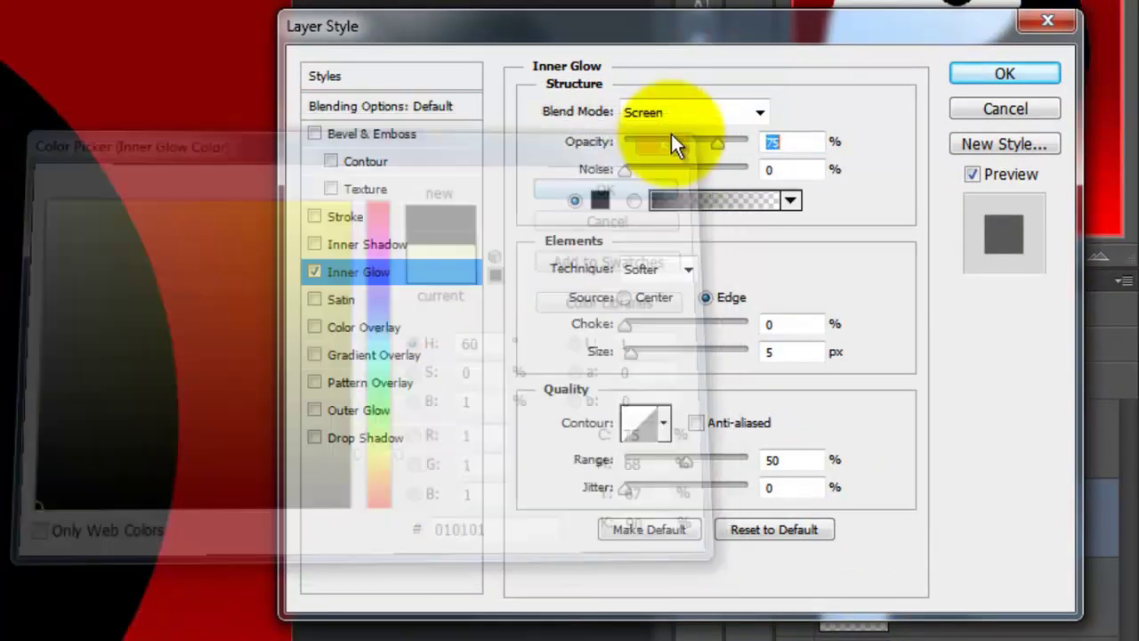
{"action": "left_click", "coordinate": [694, 108]}
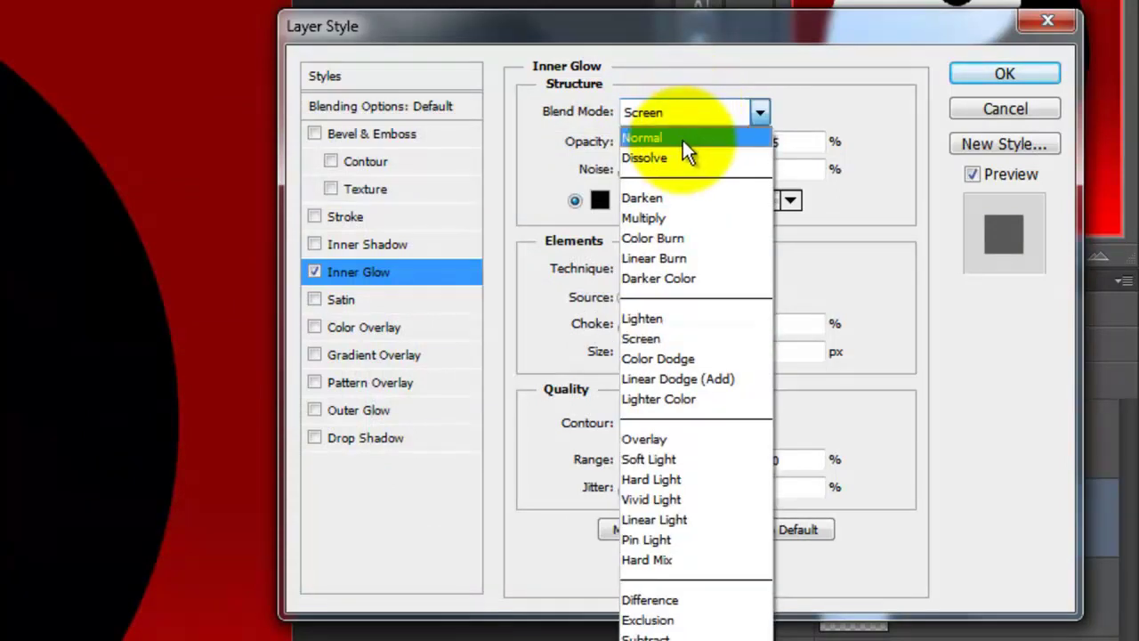
{"action": "left_click", "coordinate": [685, 142]}
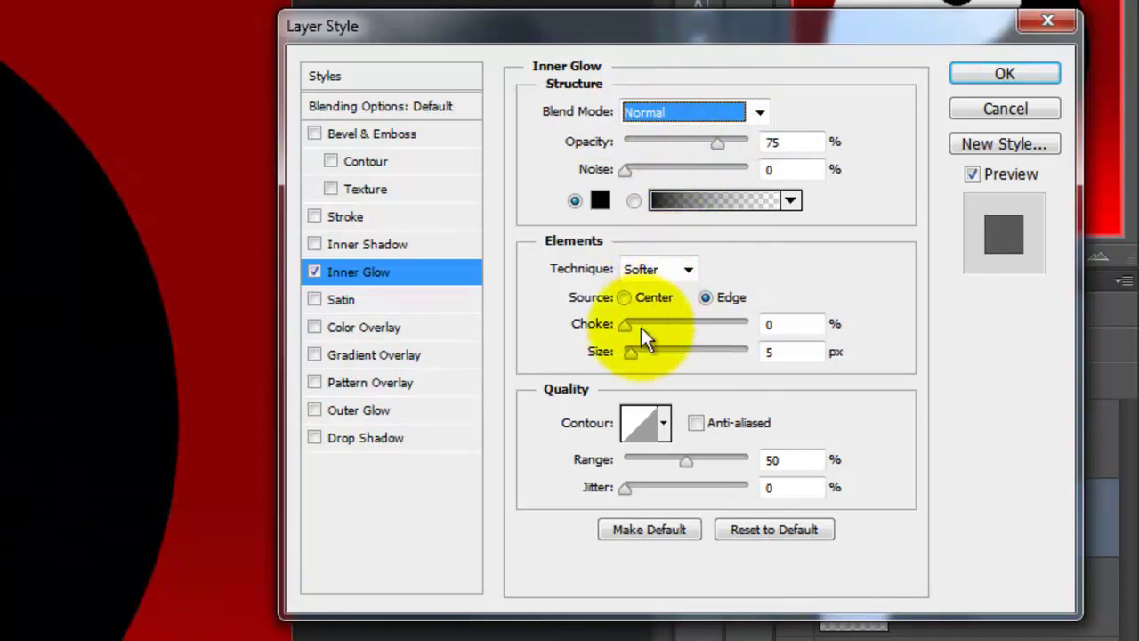
{"action": "left_click_drag", "start_coordinate": [631, 352], "coordinate": [919, 362]}
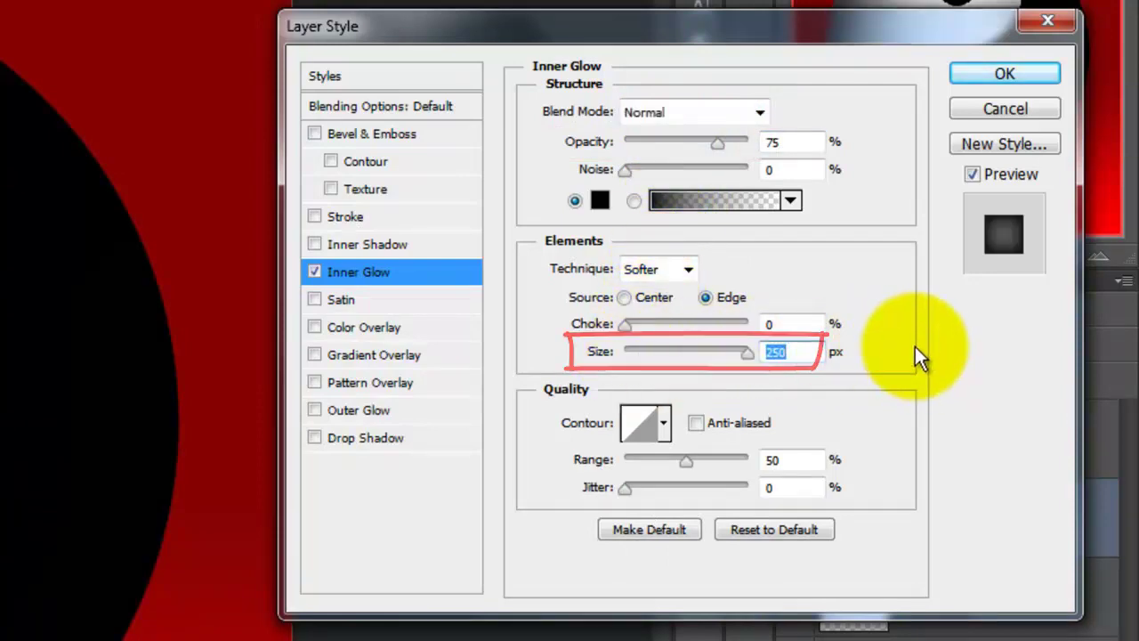
{"action": "left_click", "coordinate": [991, 75]}
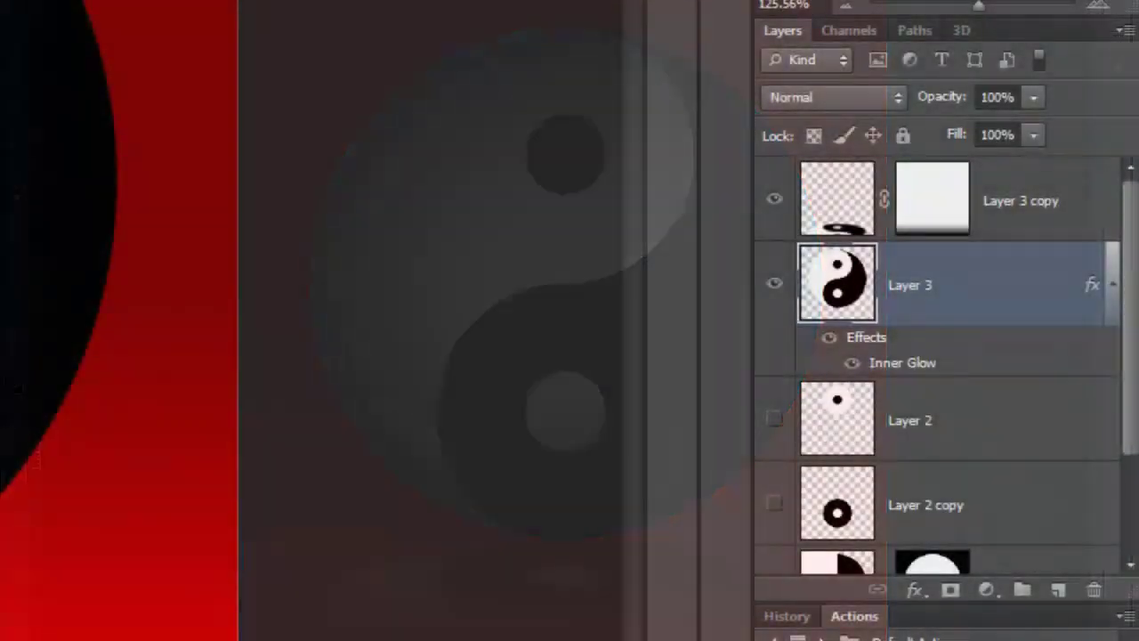
- Mask Layer 3 to its circle, then reload the circle and shift the selection up-left
{"action": "left_click", "coordinate": [837, 280], "text": "ctrl"}
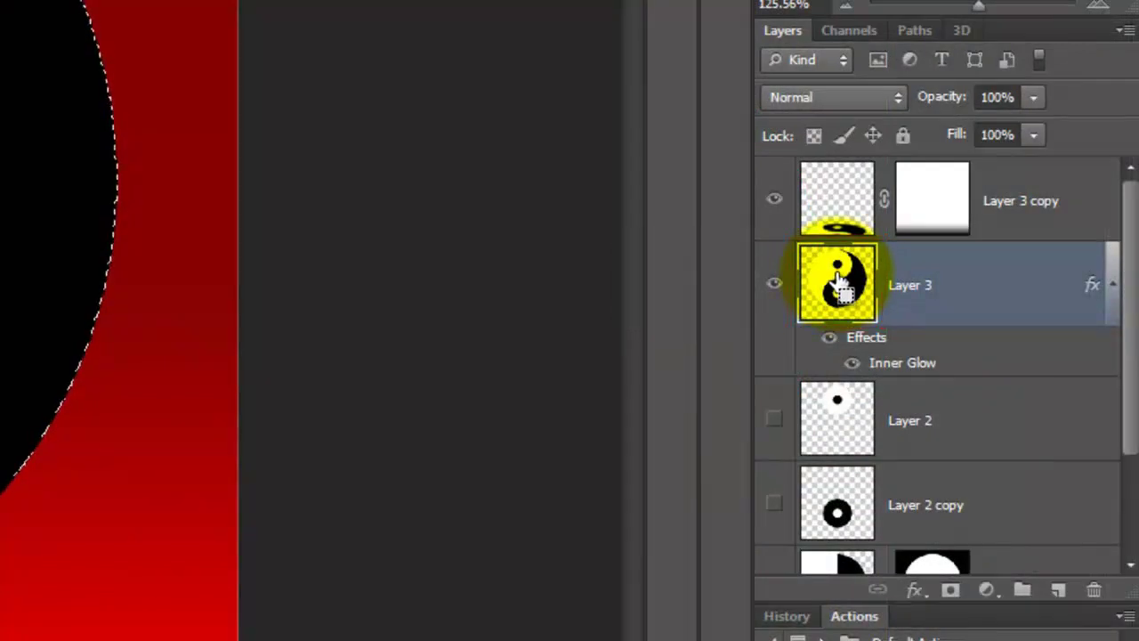
{"action": "left_click", "coordinate": [951, 591]}
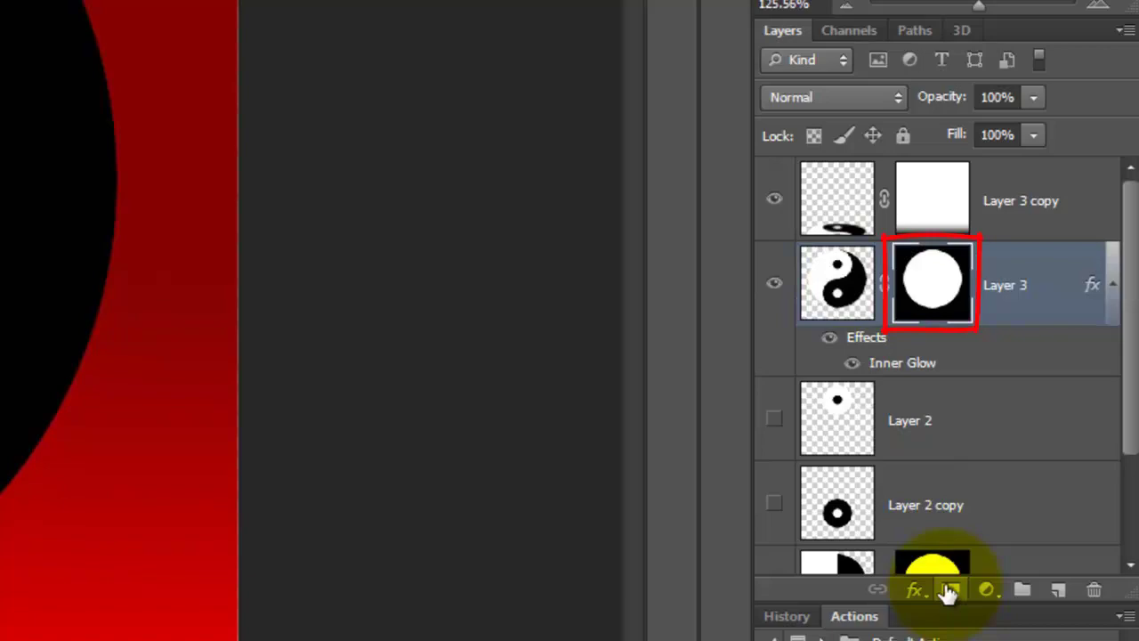
{"action": "left_click", "coordinate": [836, 286], "text": "ctrl"}
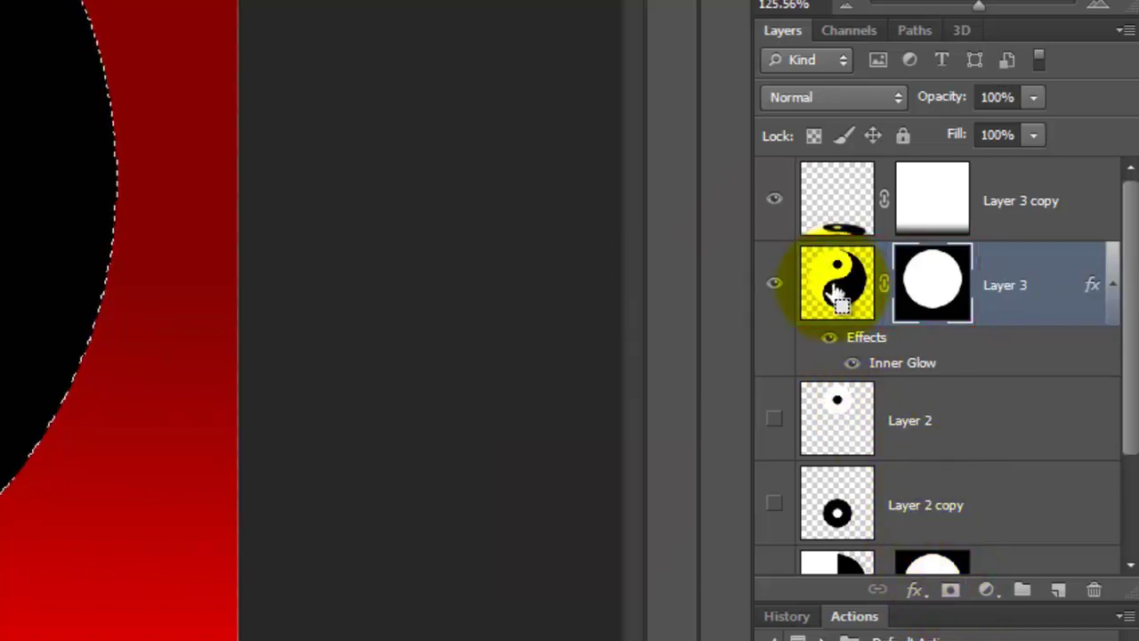
{"action": "left_click", "coordinate": [399, 21]}
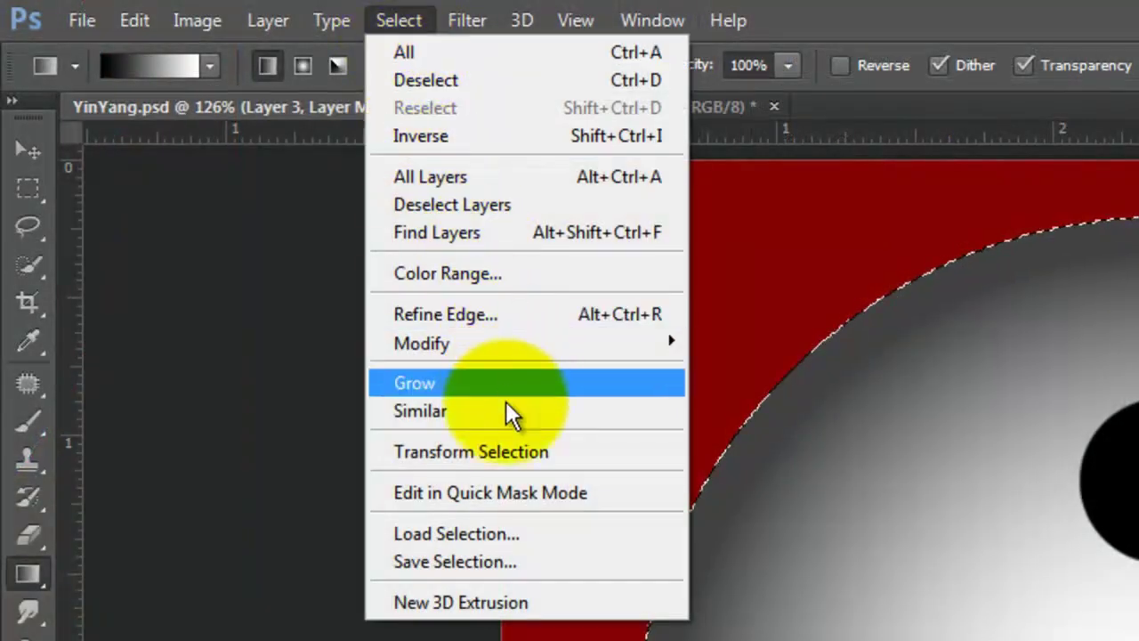
{"action": "left_click", "coordinate": [501, 452]}
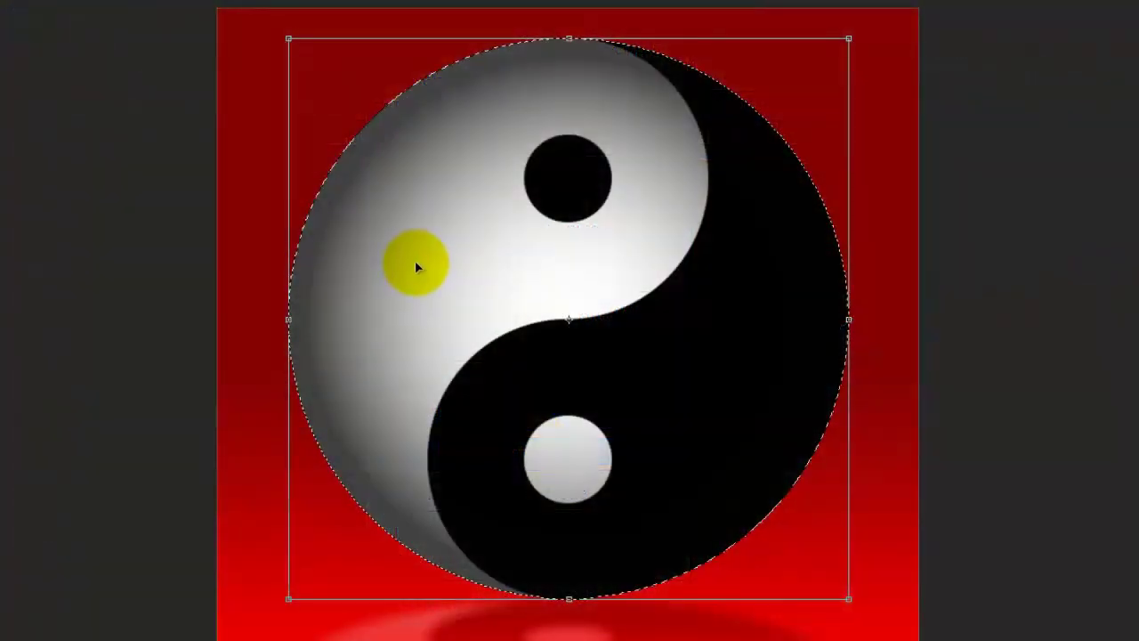
{"action": "left_click_drag", "start_coordinate": [415, 259], "coordinate": [412, 236]}
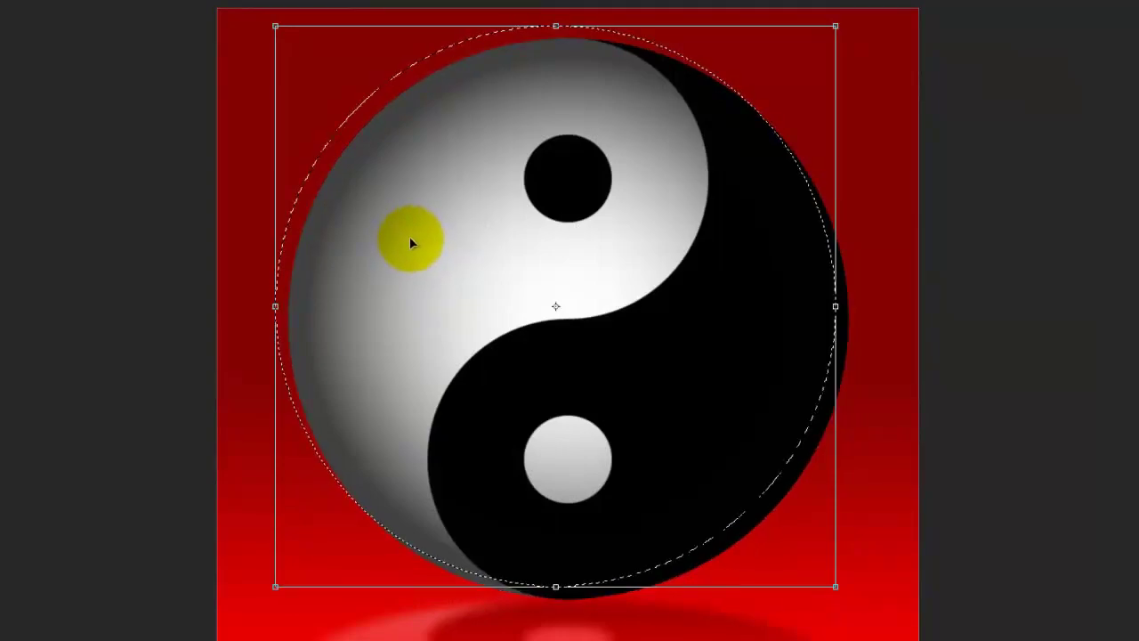
{"action": "key", "text": "Return"}
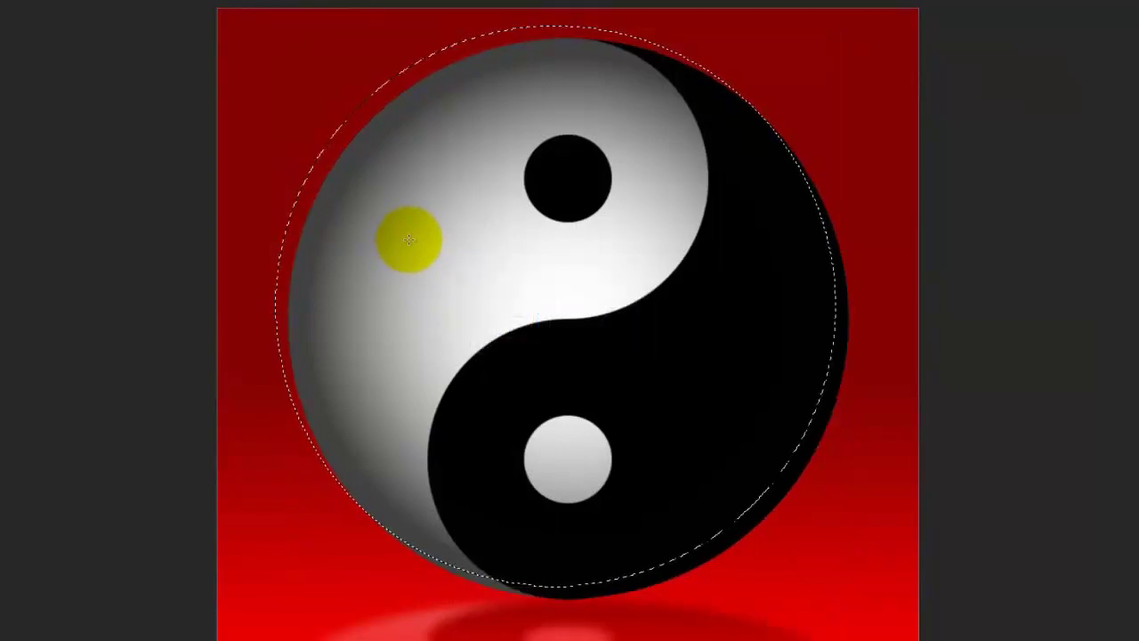
- Feather the circular selection by 20 pixels
{"action": "left_click", "coordinate": [395, 20]}
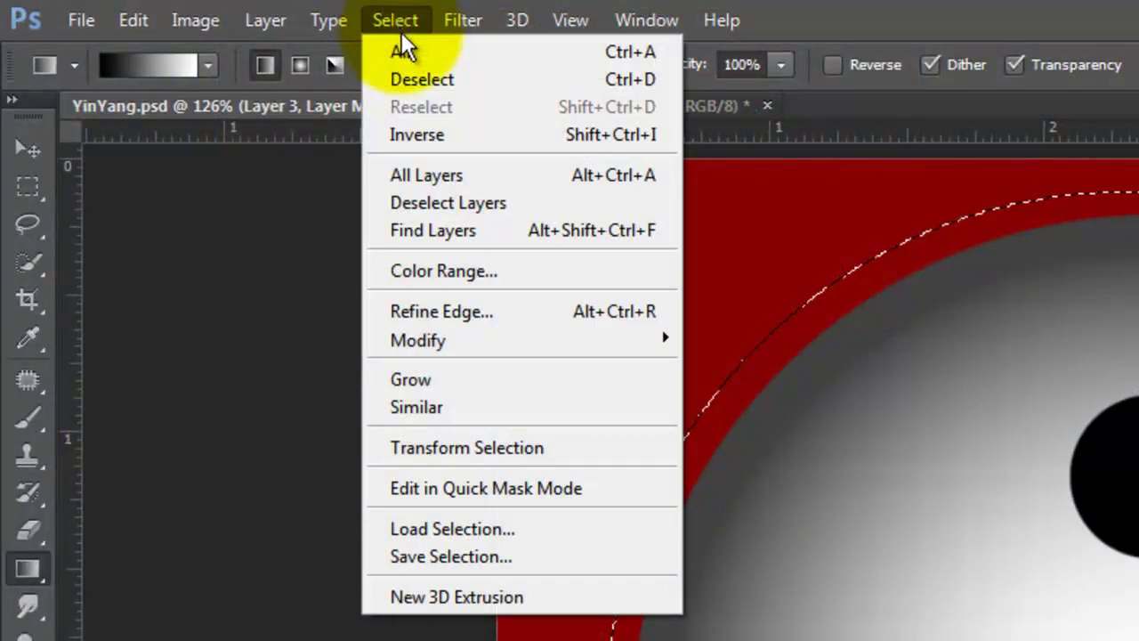
{"action": "mouse_move", "coordinate": [436, 341]}
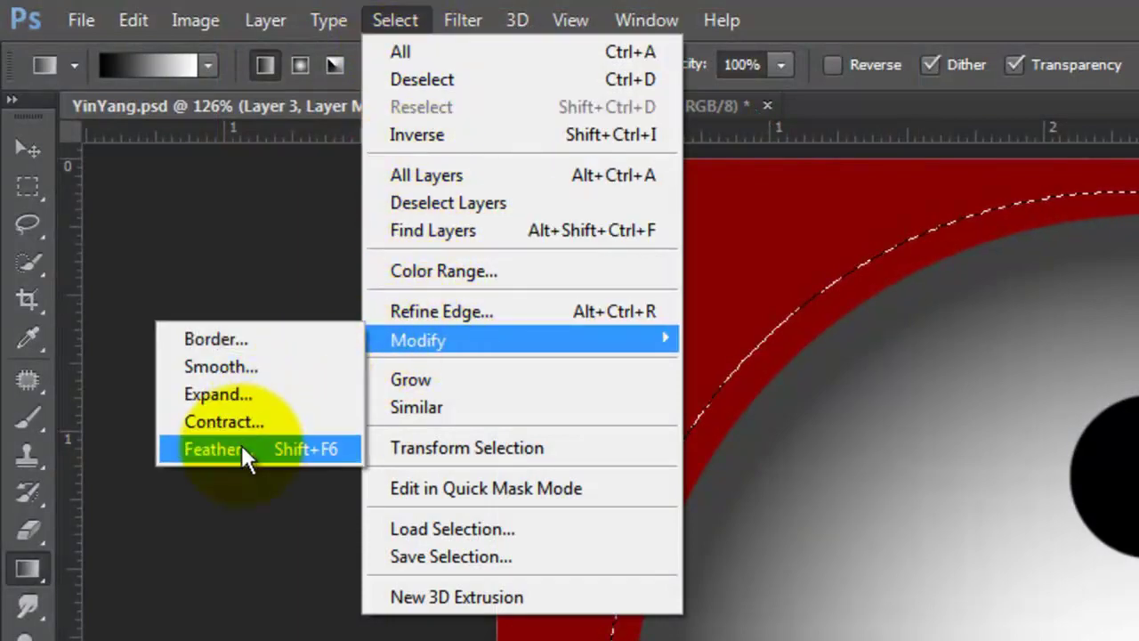
{"action": "left_click", "coordinate": [238, 448]}
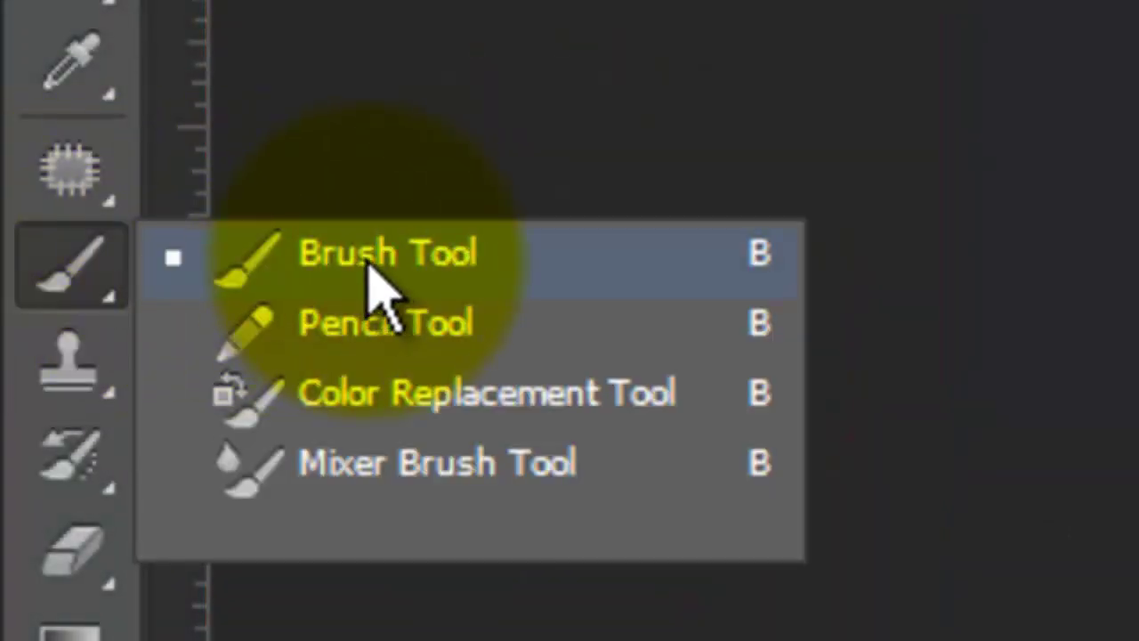
- Dab one soft white highlight on the sphere with a 400 px, 0% hardness brush
{"action": "left_click", "coordinate": [374, 259]}
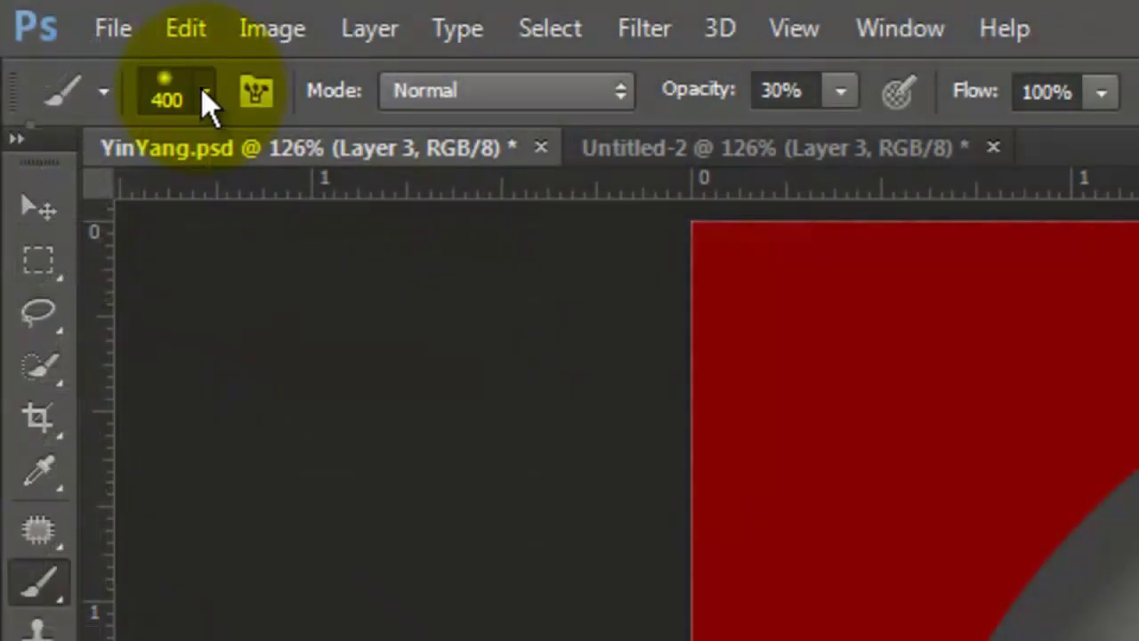
{"action": "left_click", "coordinate": [205, 98]}
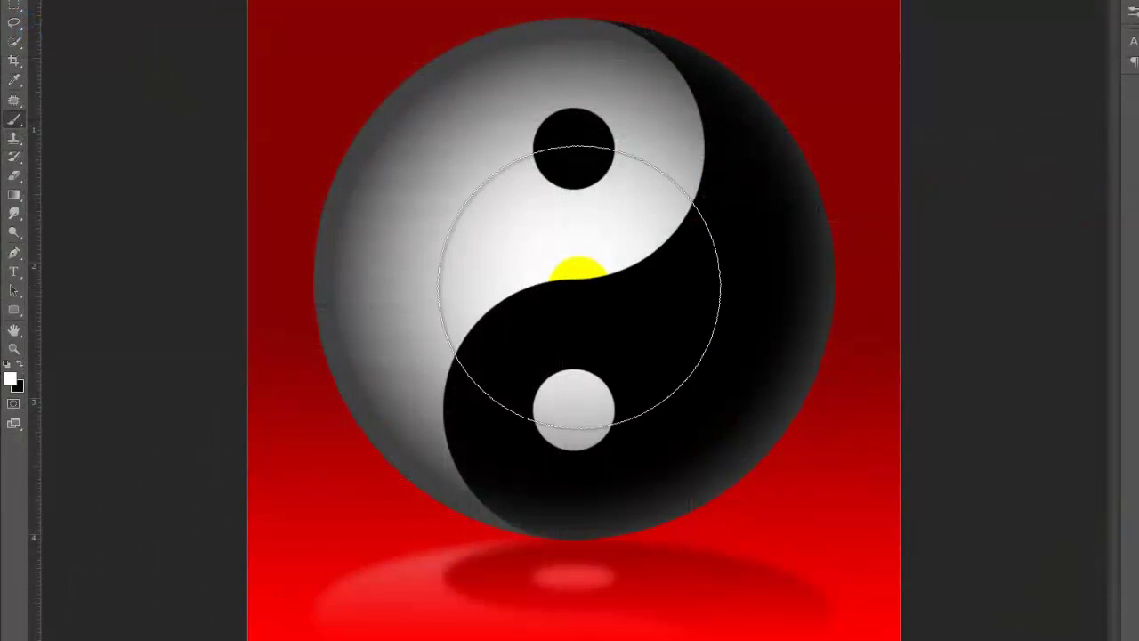
{"action": "left_click", "coordinate": [574, 281]}
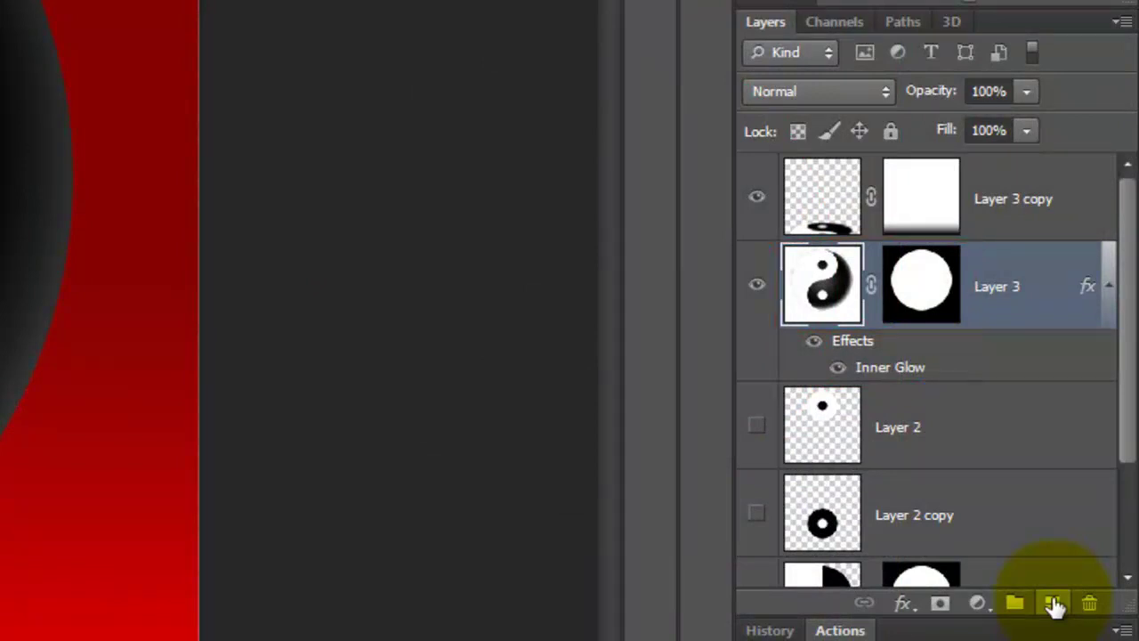
- Merge Layer 3 with a new empty layer into Layer 4, then copy Layer 1's circular mask onto it
{"action": "left_click", "coordinate": [1055, 605]}
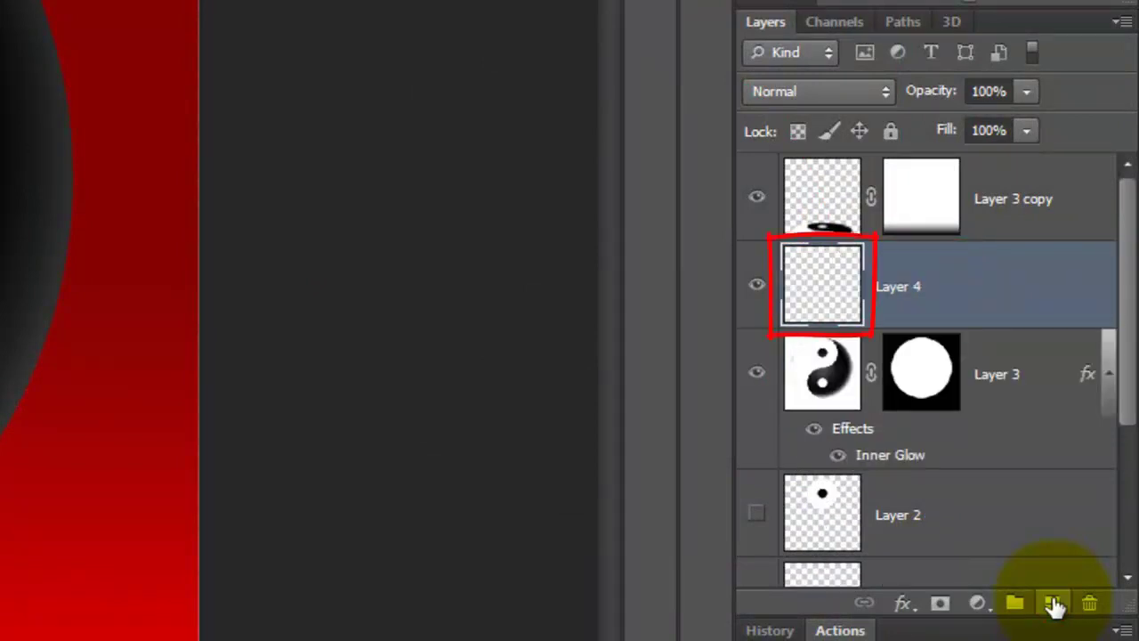
{"action": "key", "text": "shift"}
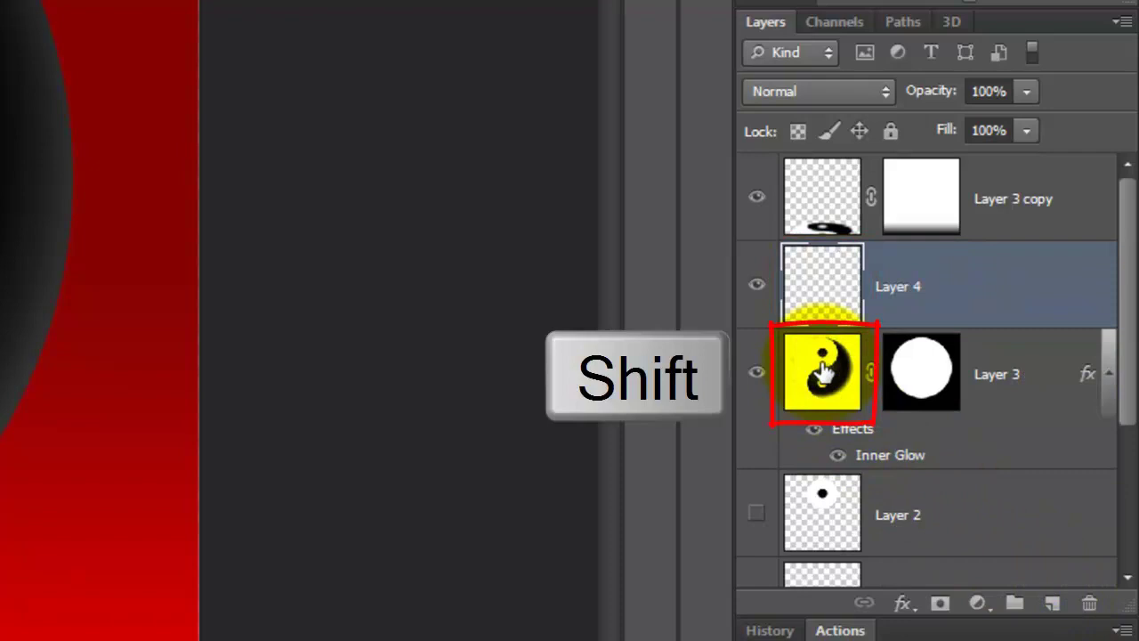
{"action": "left_click", "coordinate": [826, 373], "text": "shift"}
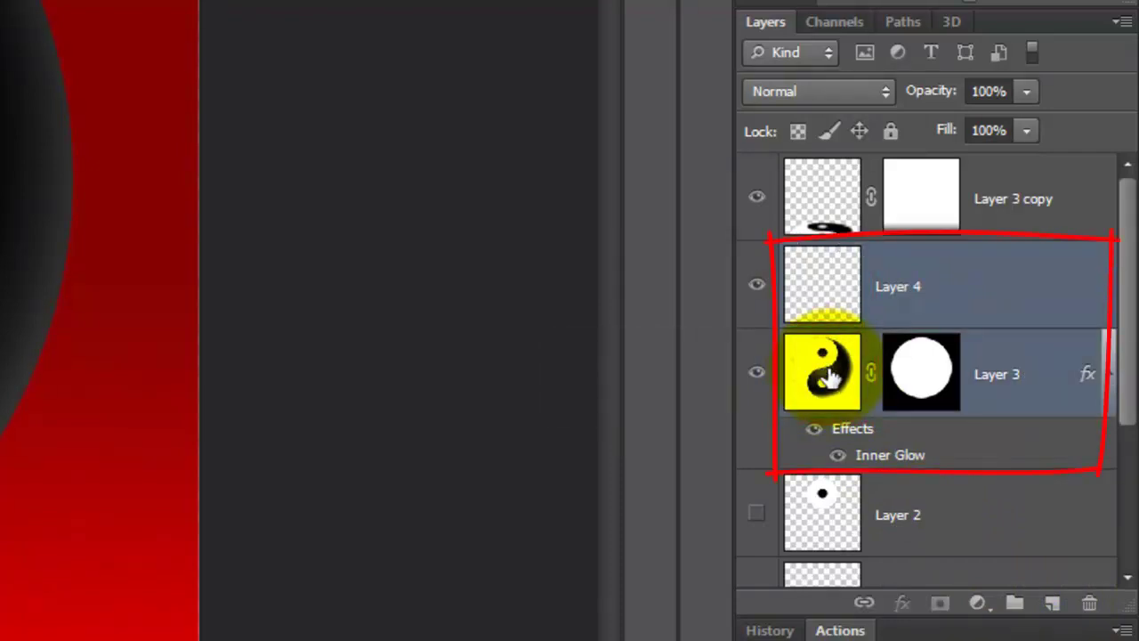
{"action": "key", "text": "ctrl+e"}
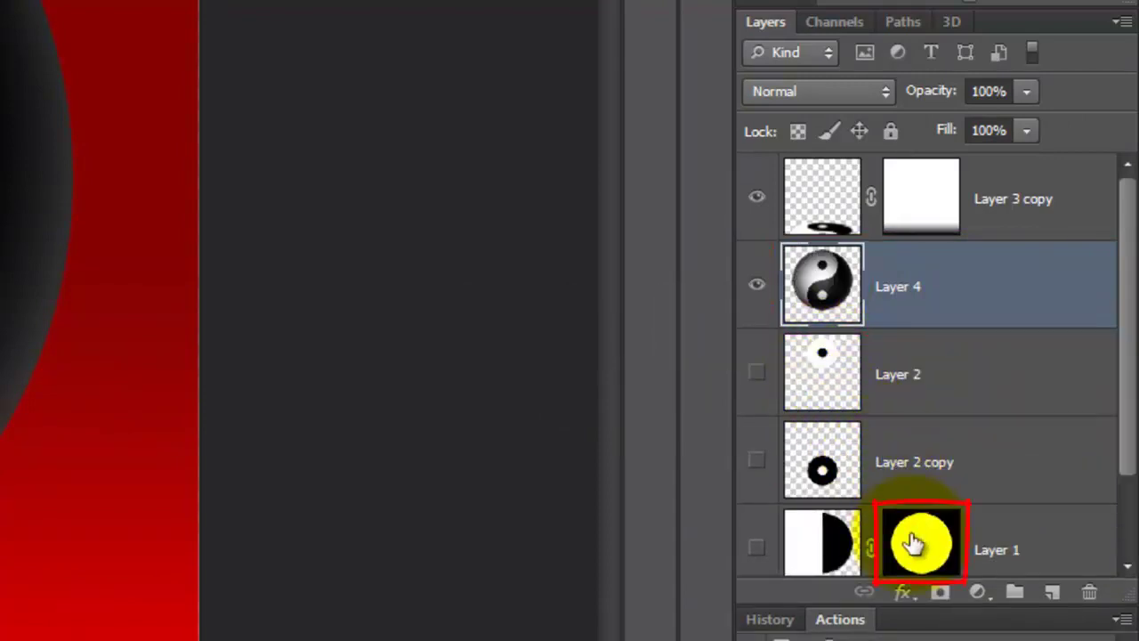
{"action": "key", "text": "alt"}
{"action": "left_click_drag", "start_coordinate": [915, 543], "coordinate": [913, 292]}
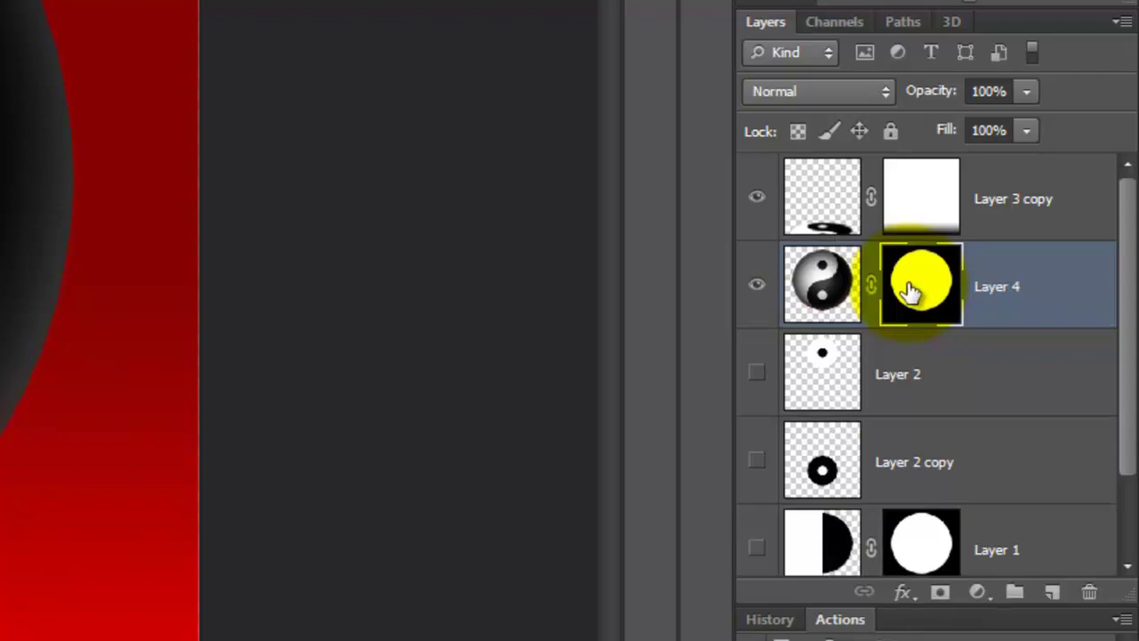
- On Layer 4's pixels, set foreground red d90101 and a Brush in Overlay mode at 30%
{"action": "left_click", "coordinate": [824, 279]}
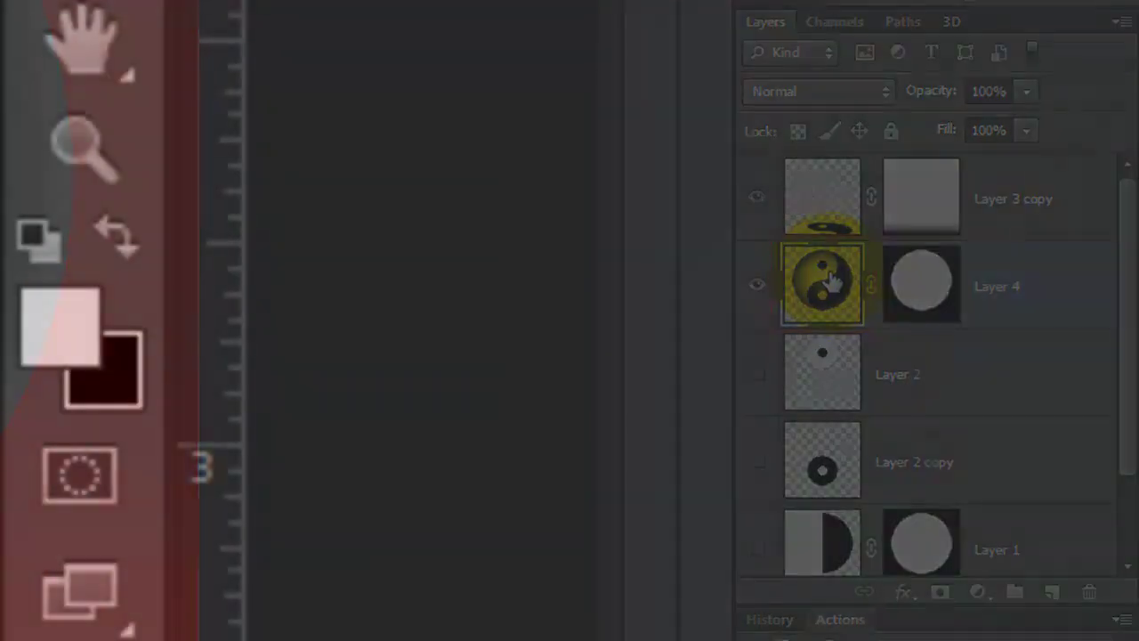
{"action": "left_click", "coordinate": [68, 326]}
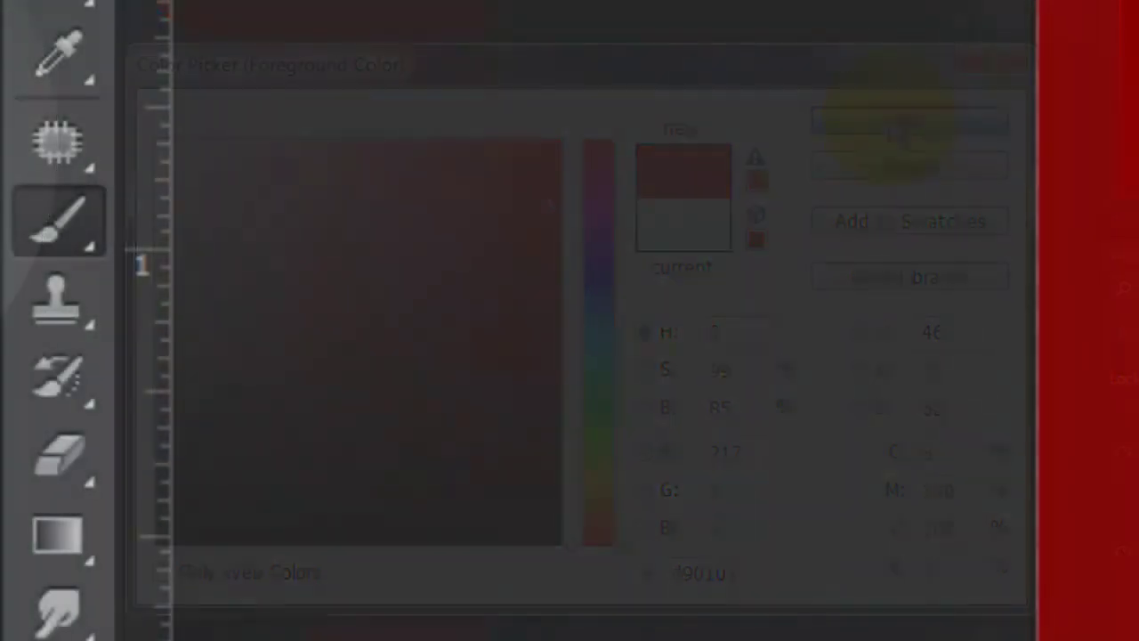
{"action": "right_click", "coordinate": [121, 240]}
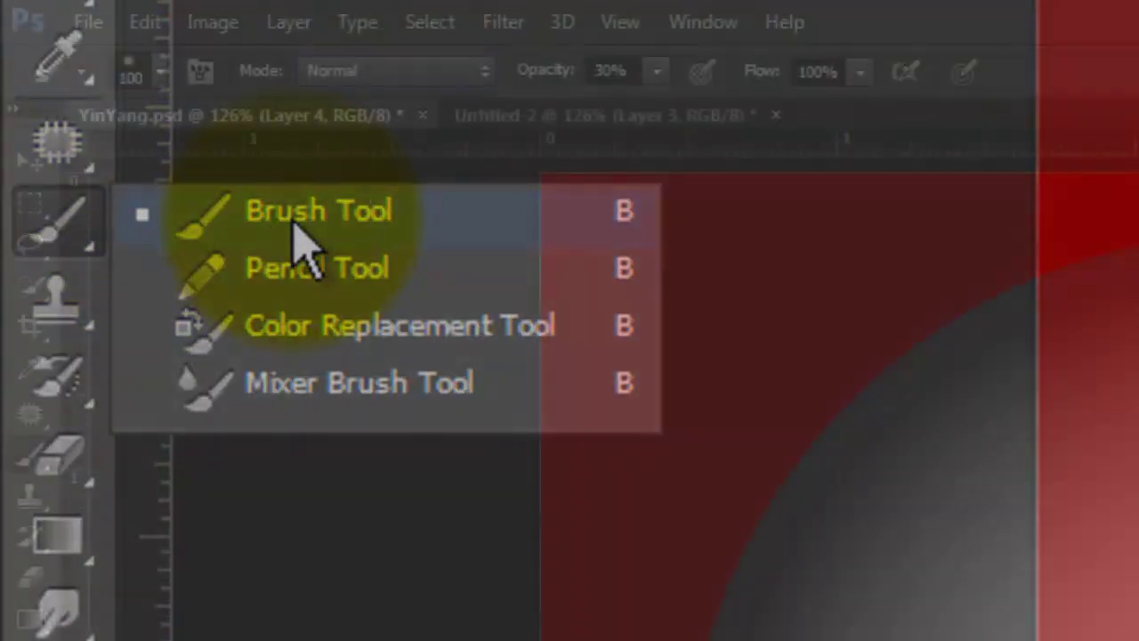
{"action": "left_click", "coordinate": [303, 214]}
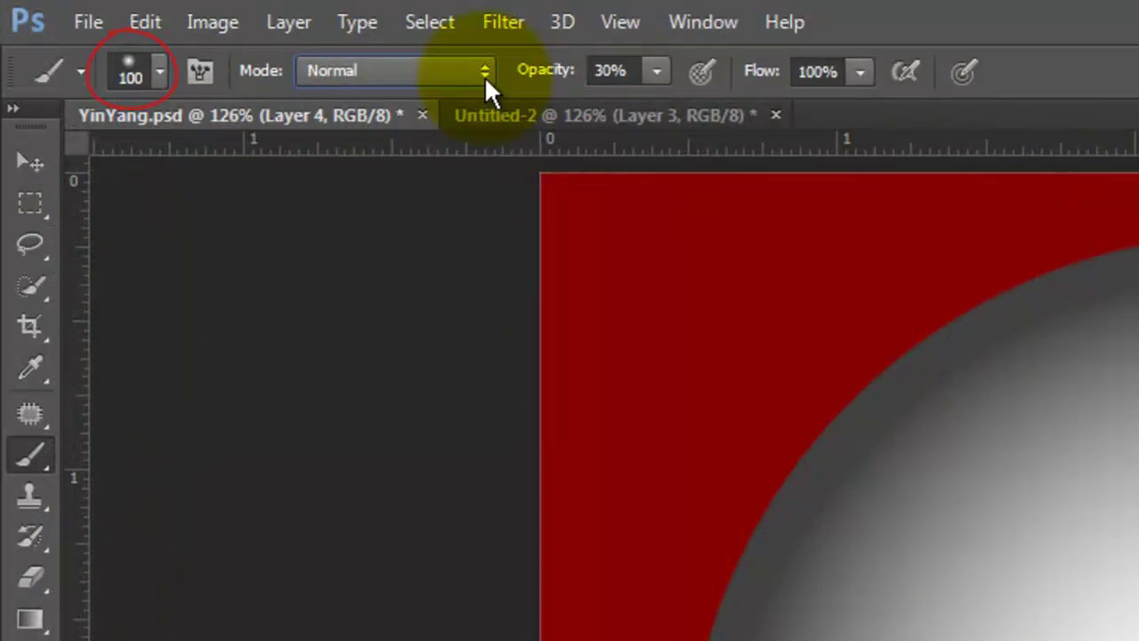
{"action": "left_click", "coordinate": [483, 73]}
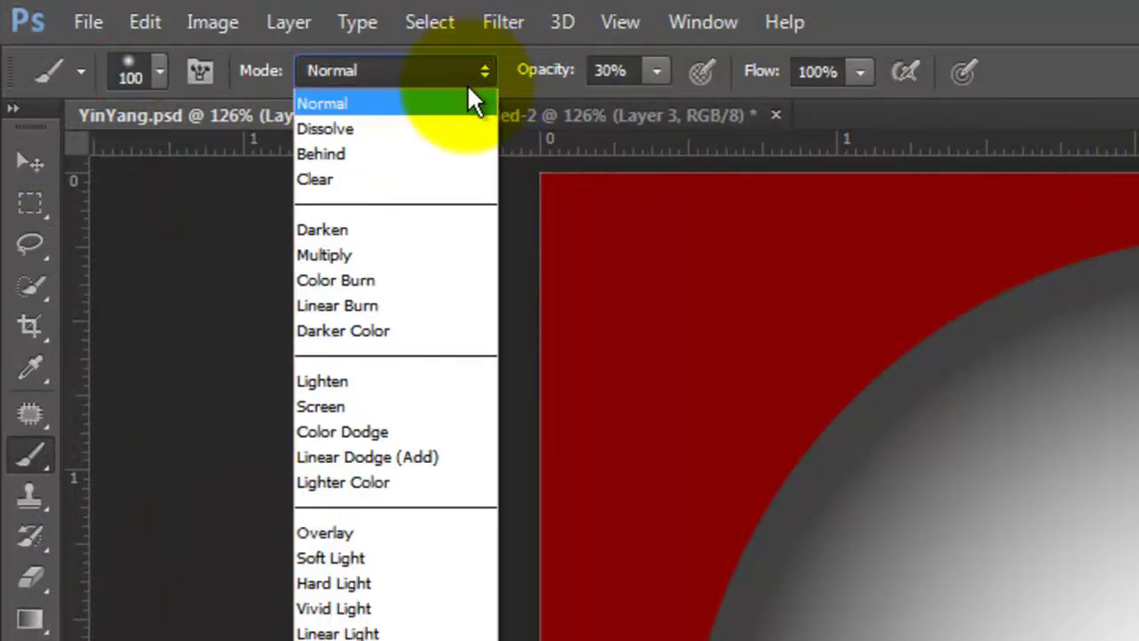
{"action": "left_click", "coordinate": [374, 532]}
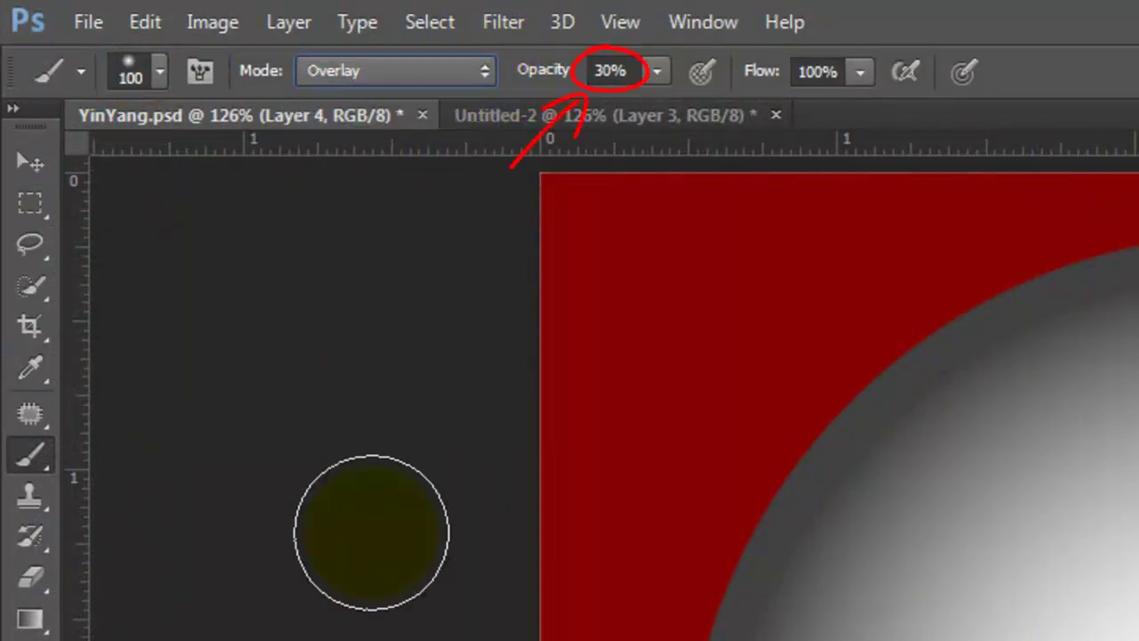